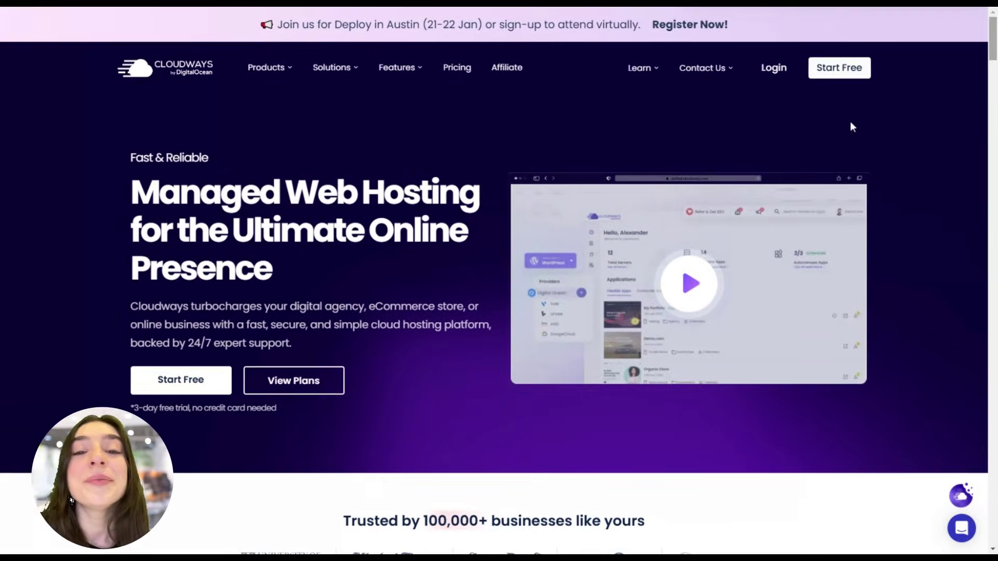
- Browse the host's hosting solutions and platform features, then go to the speed and performance page
{"action": "scroll", "coordinate": [811, 202], "scroll_direction": "down", "scroll_amount": 3}
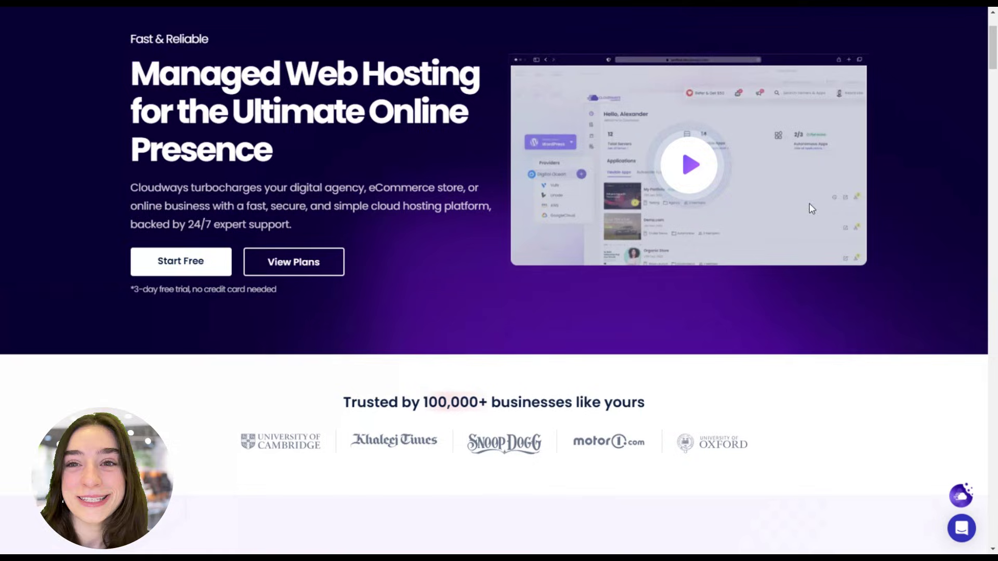
{"action": "scroll", "coordinate": [809, 208], "scroll_direction": "down", "scroll_amount": 5}
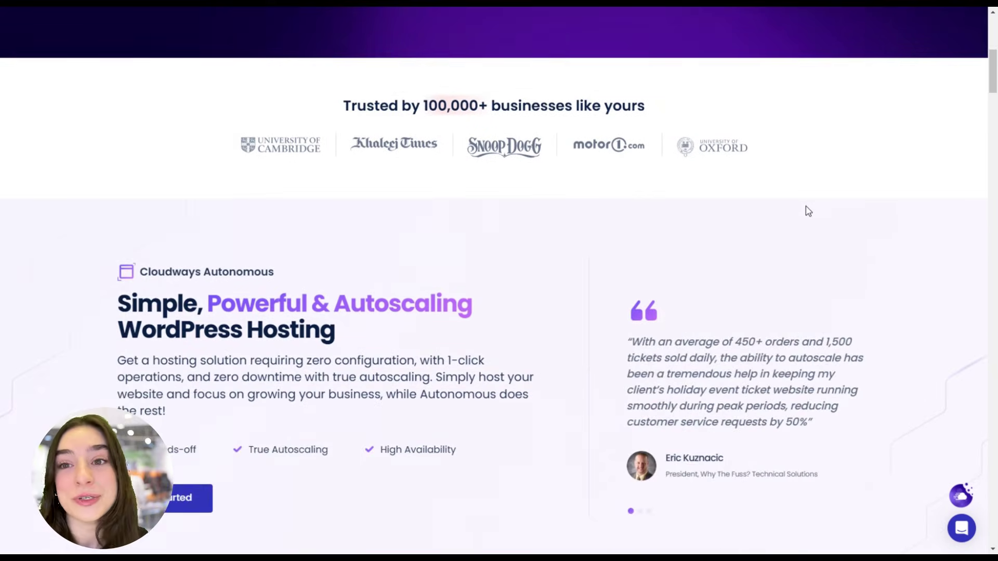
{"action": "scroll", "coordinate": [808, 211], "scroll_direction": "down", "scroll_amount": 2}
{"action": "scroll", "coordinate": [807, 212], "scroll_direction": "down", "scroll_amount": 5}
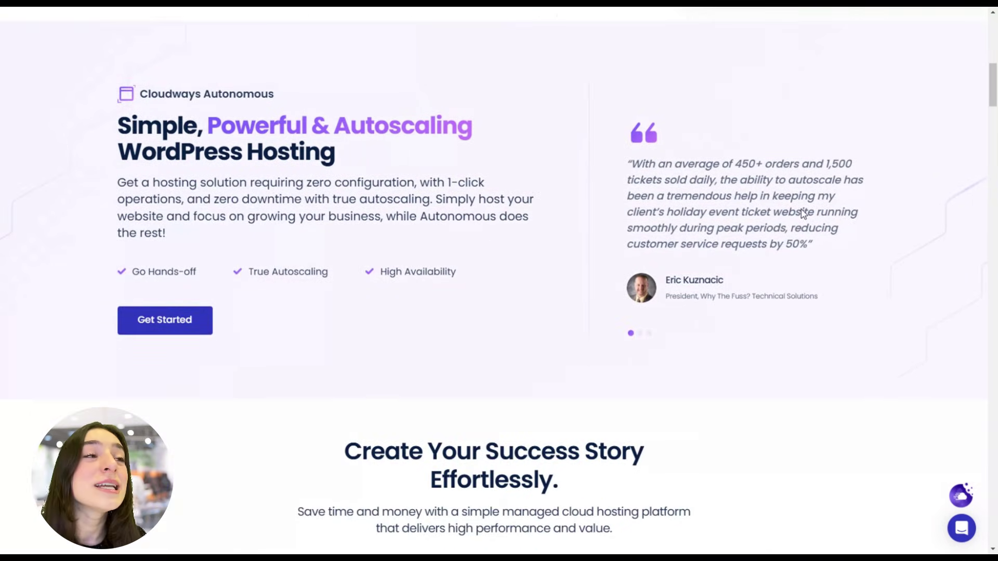
{"action": "scroll", "coordinate": [802, 215], "scroll_direction": "down", "scroll_amount": 5}
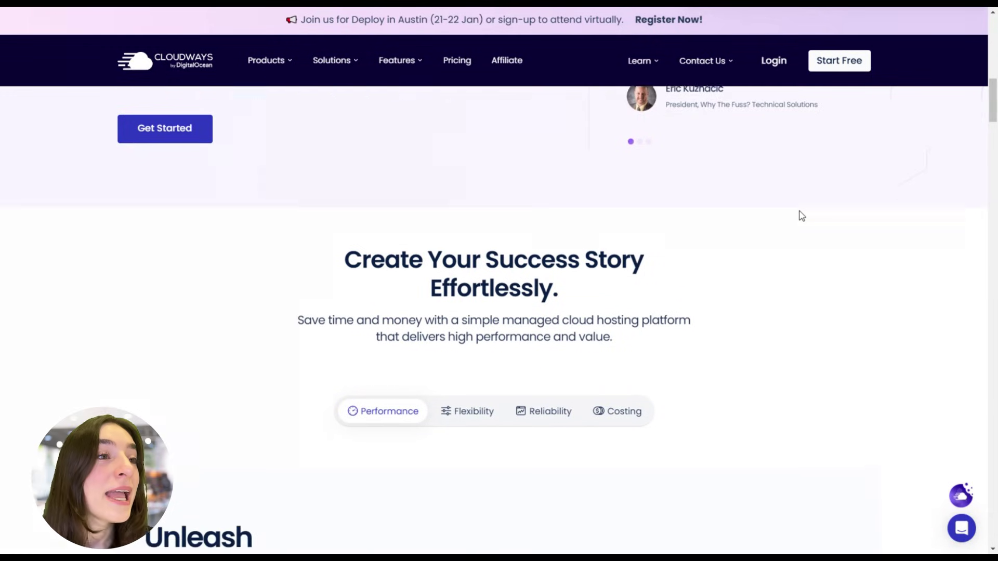
{"action": "scroll", "coordinate": [797, 217], "scroll_direction": "down", "scroll_amount": 3}
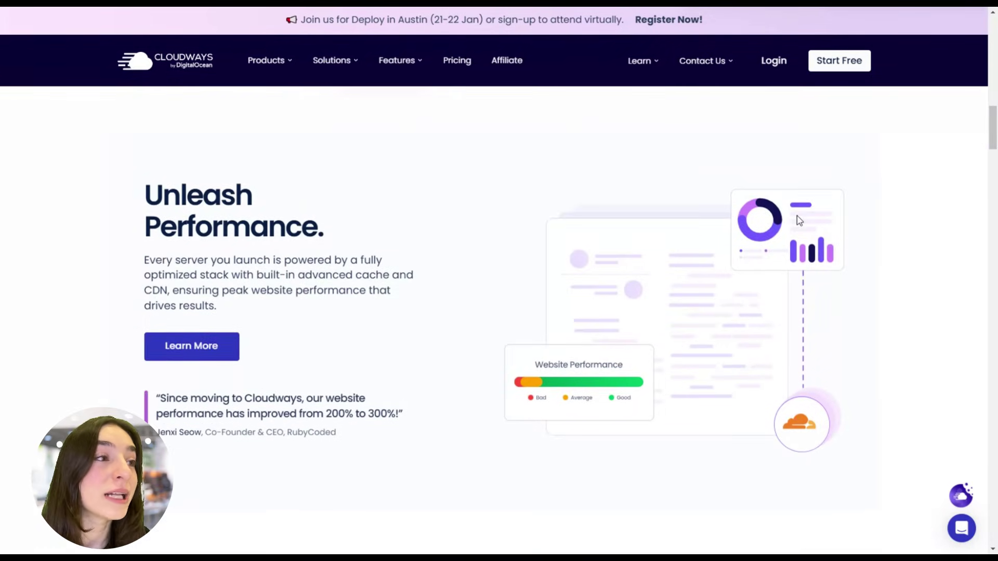
{"action": "scroll", "coordinate": [797, 218], "scroll_direction": "down", "scroll_amount": 3}
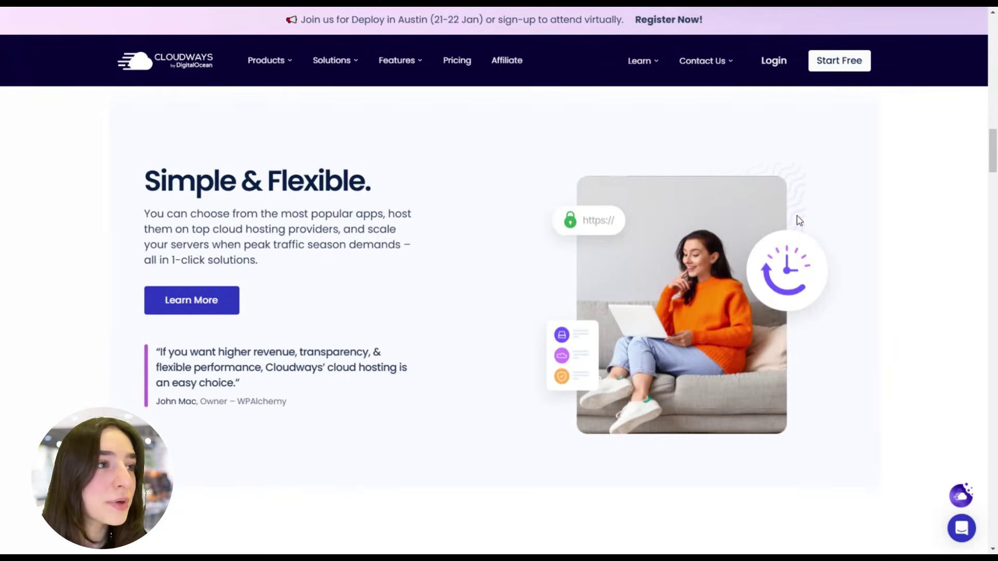
{"action": "scroll", "coordinate": [796, 225], "scroll_direction": "down", "scroll_amount": 3}
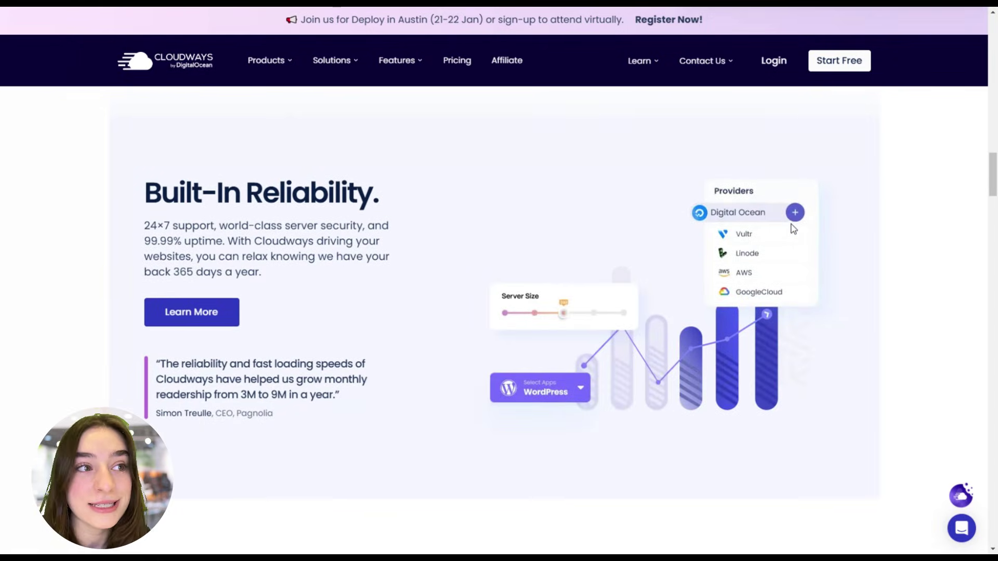
{"action": "scroll", "coordinate": [793, 231], "scroll_direction": "down", "scroll_amount": 3}
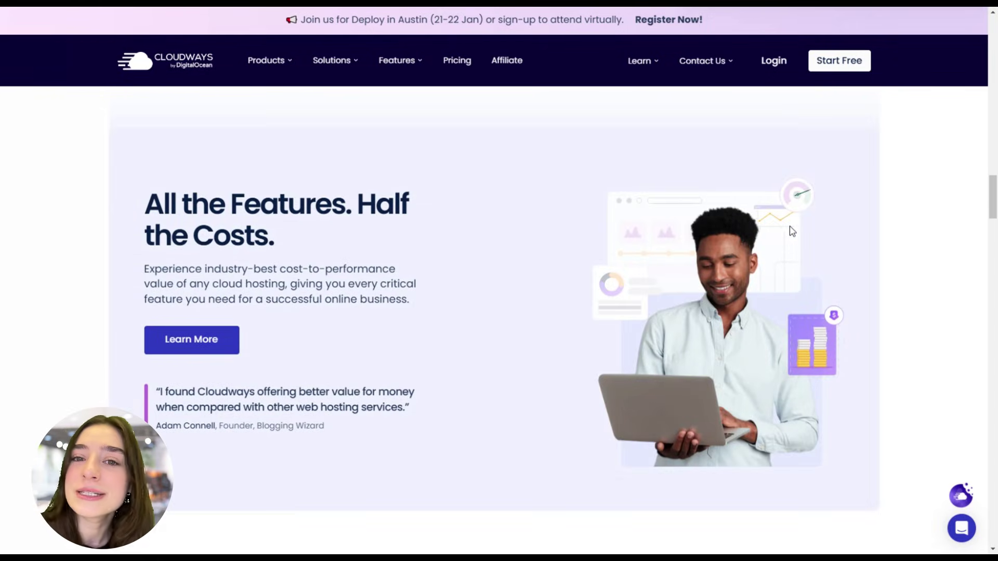
{"action": "scroll", "coordinate": [792, 231], "scroll_direction": "down", "scroll_amount": 6}
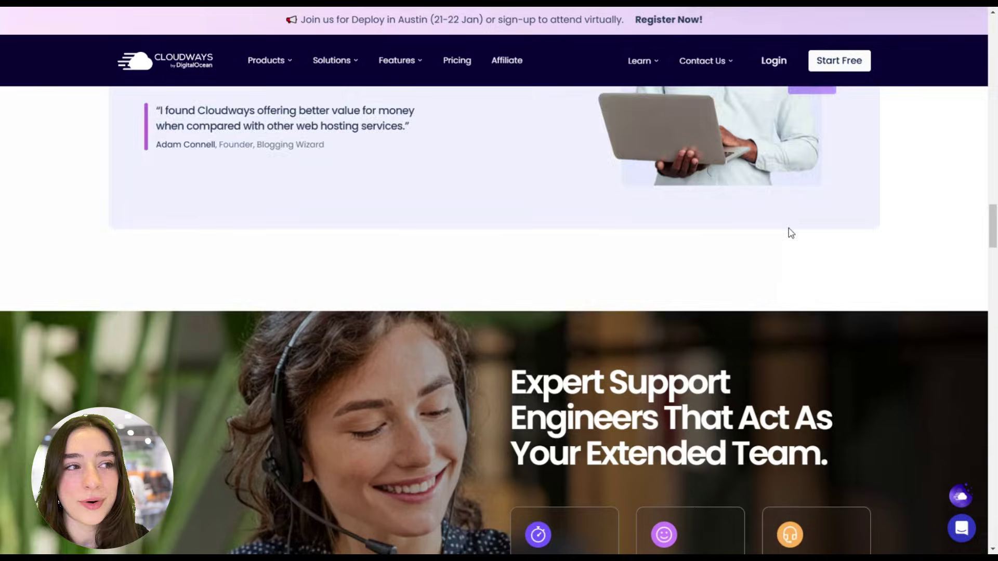
{"action": "scroll", "coordinate": [791, 232], "scroll_direction": "down", "scroll_amount": 3}
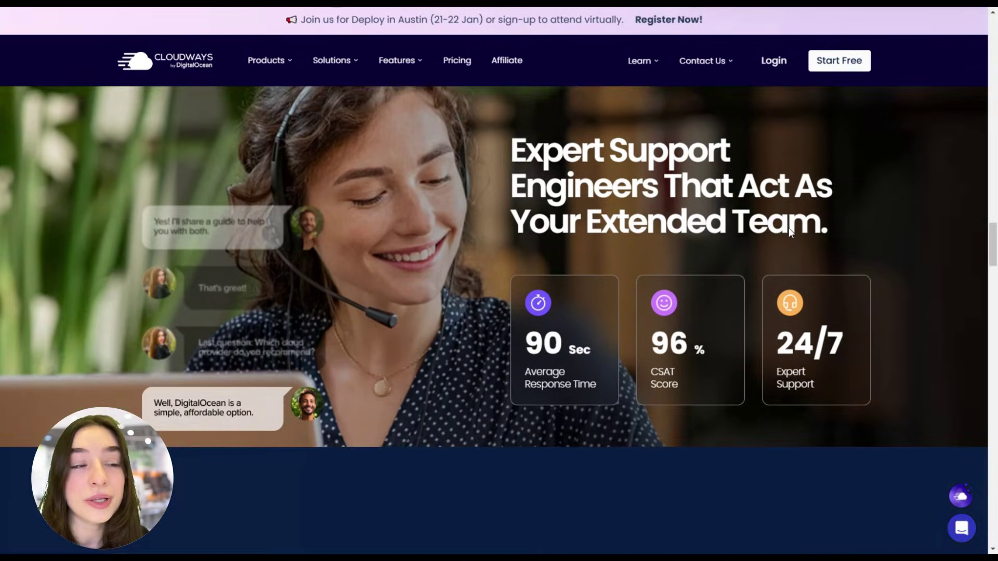
{"action": "scroll", "coordinate": [788, 229], "scroll_direction": "down", "scroll_amount": 2}
{"action": "scroll", "coordinate": [788, 229], "scroll_direction": "down", "scroll_amount": 5}
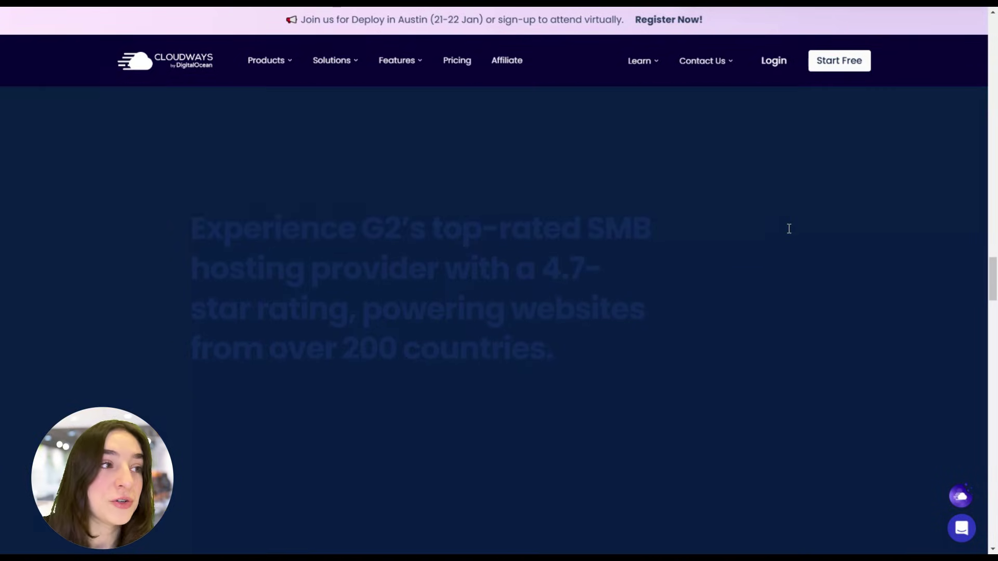
{"action": "scroll", "coordinate": [788, 229], "scroll_direction": "up", "scroll_amount": 10}
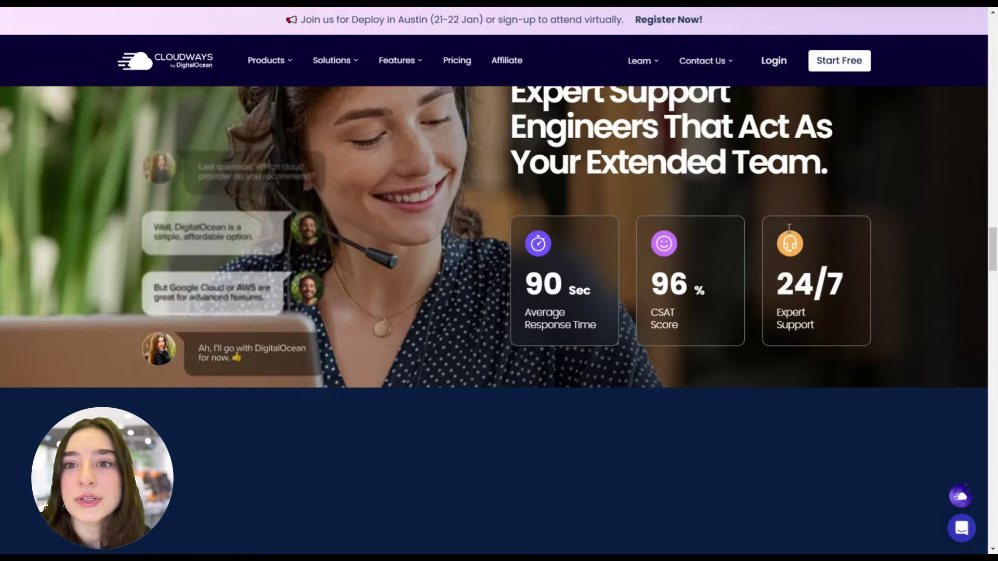
{"action": "scroll", "coordinate": [788, 229], "scroll_direction": "up", "scroll_amount": 10}
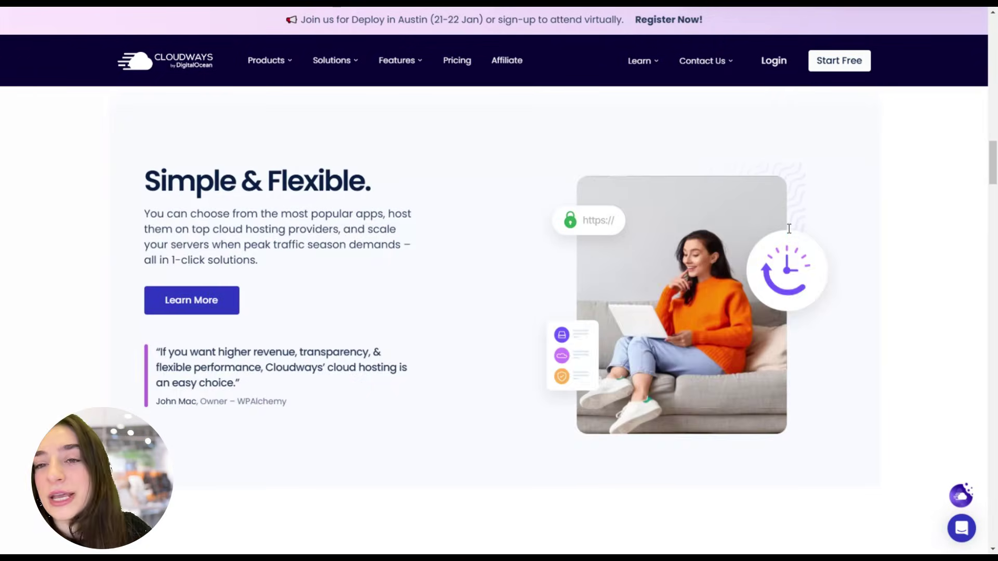
{"action": "scroll", "coordinate": [788, 229], "scroll_direction": "up", "scroll_amount": 10}
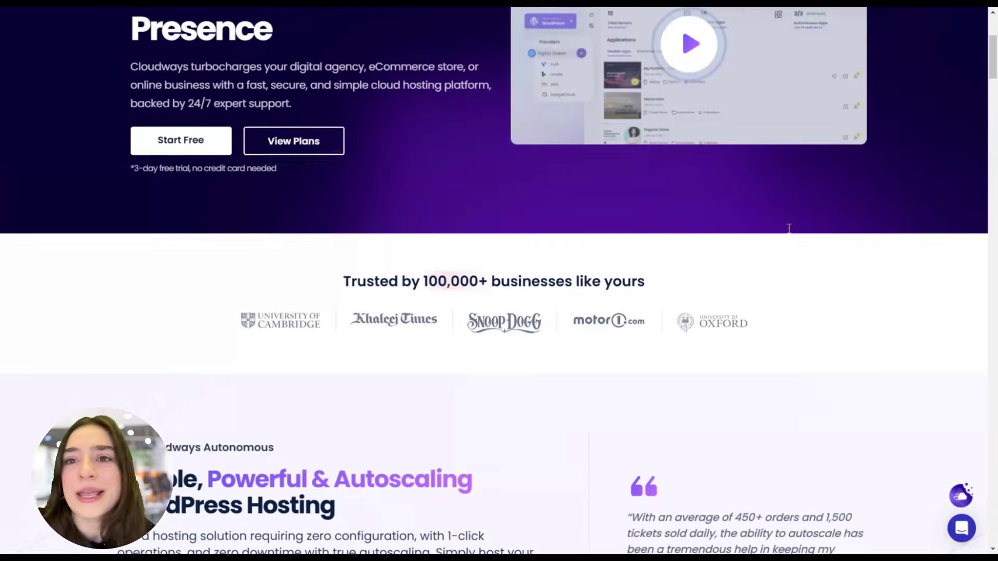
{"action": "scroll", "coordinate": [789, 229], "scroll_direction": "up", "scroll_amount": 2}
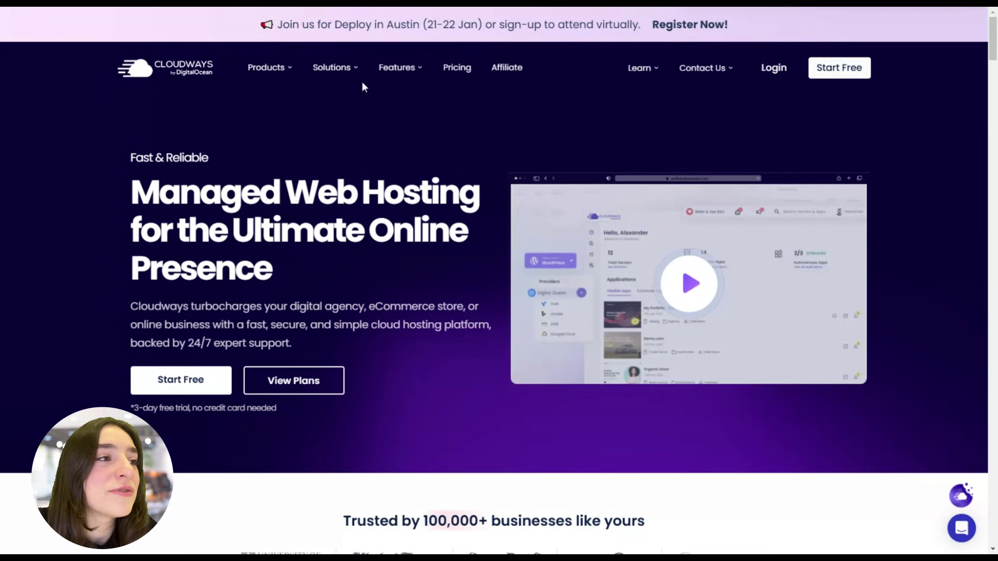
{"action": "left_click", "coordinate": [334, 74]}
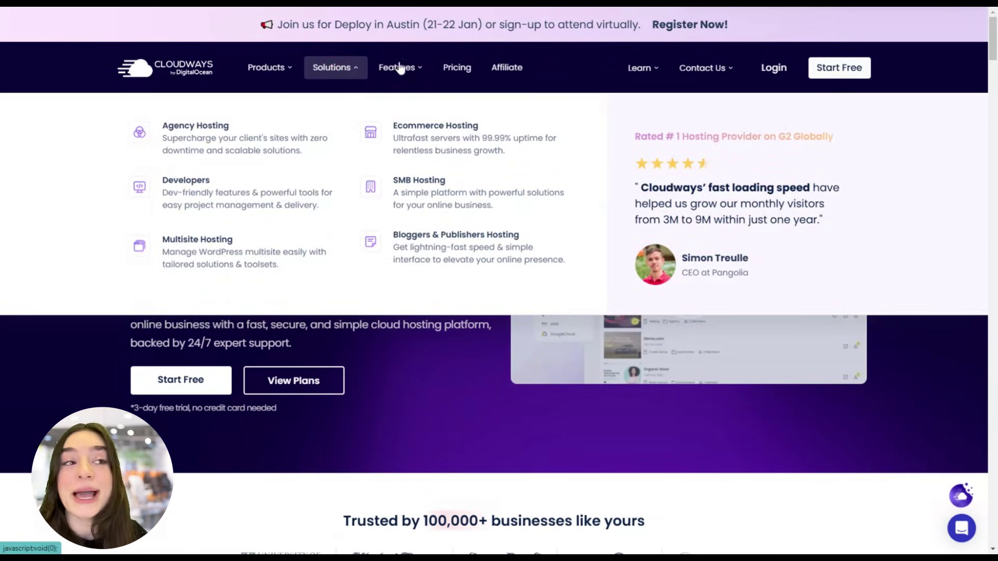
{"action": "left_click", "coordinate": [410, 64]}
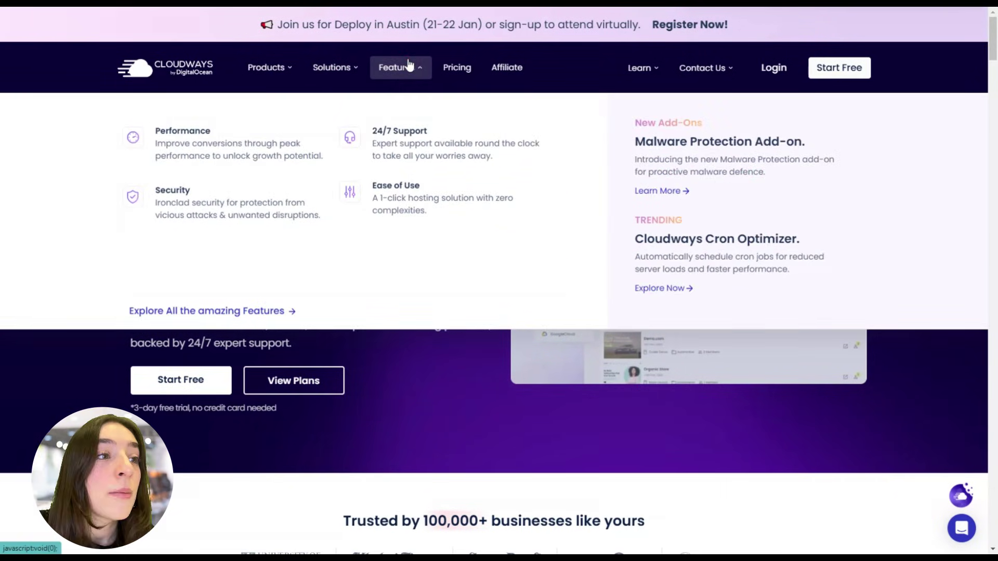
{"action": "left_click", "coordinate": [209, 148]}
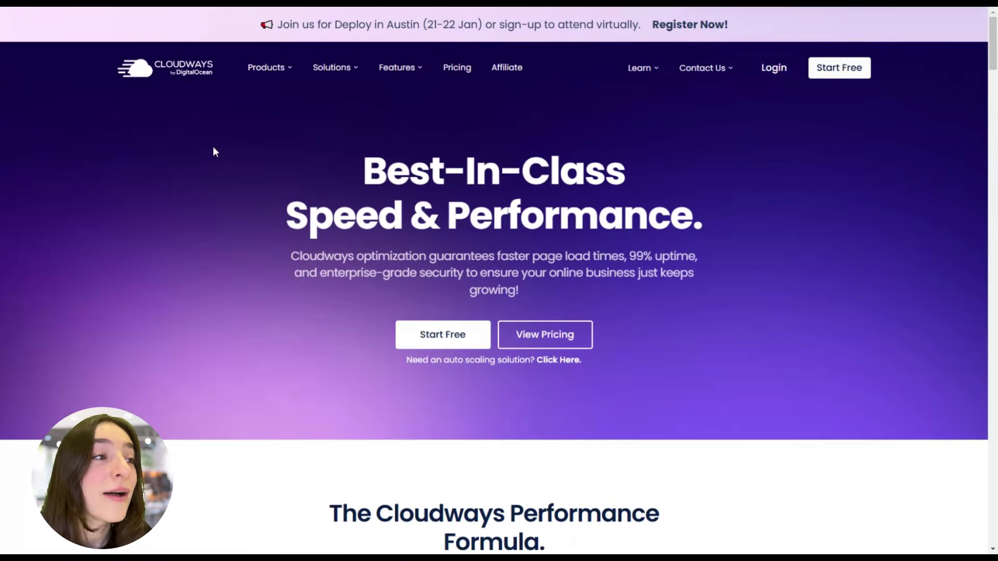
- Scroll down through the speed and performance page and back up
{"action": "scroll", "coordinate": [579, 240], "scroll_direction": "down", "scroll_amount": 7}
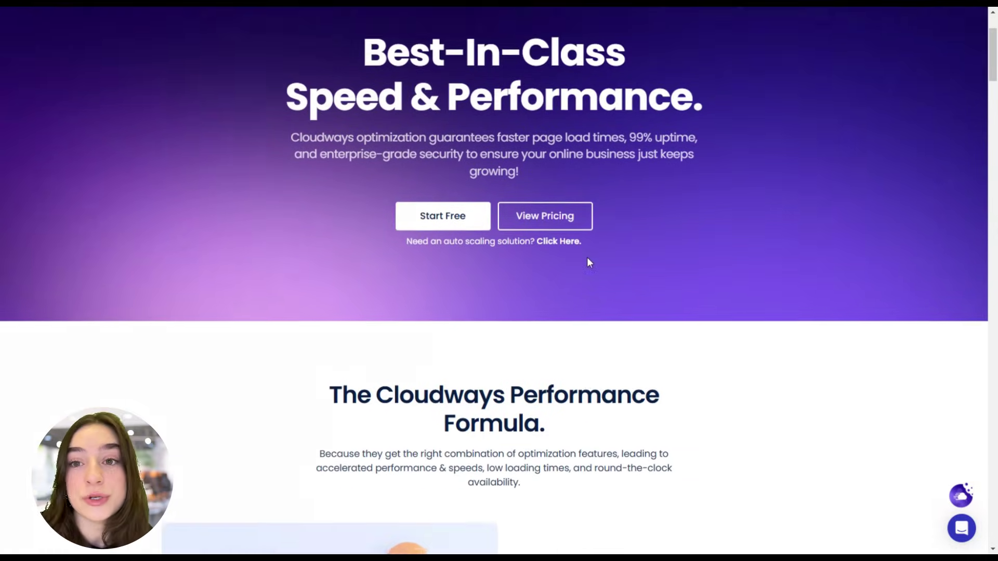
{"action": "scroll", "coordinate": [586, 260], "scroll_direction": "down", "scroll_amount": 5}
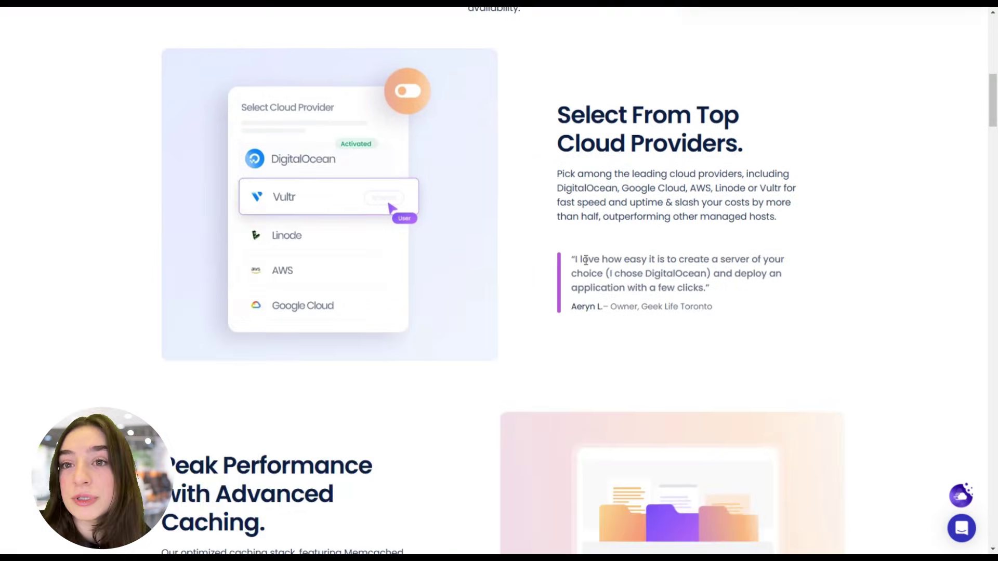
{"action": "scroll", "coordinate": [586, 260], "scroll_direction": "down", "scroll_amount": 7}
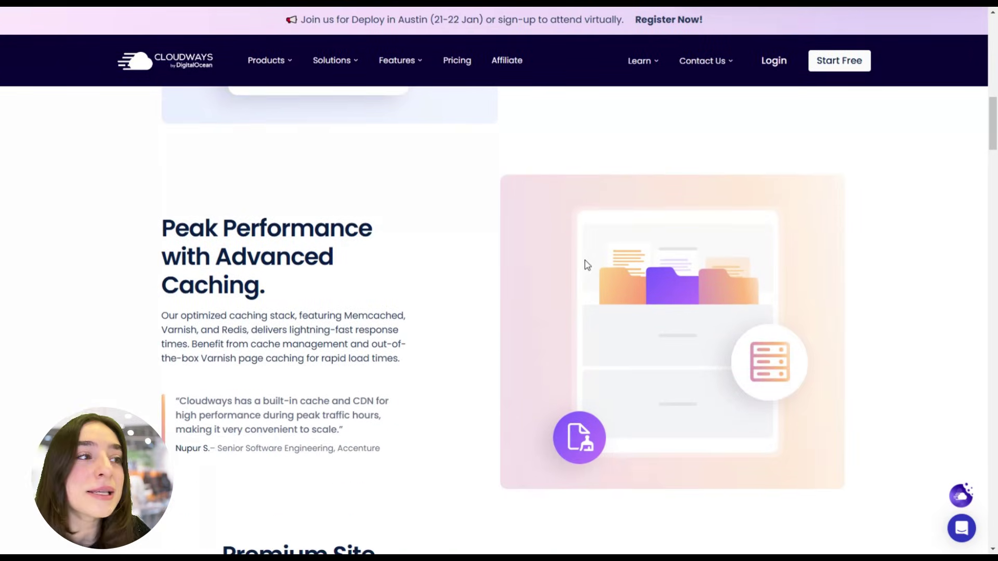
{"action": "scroll", "coordinate": [586, 266], "scroll_direction": "down", "scroll_amount": 1}
{"action": "scroll", "coordinate": [585, 267], "scroll_direction": "down", "scroll_amount": 2}
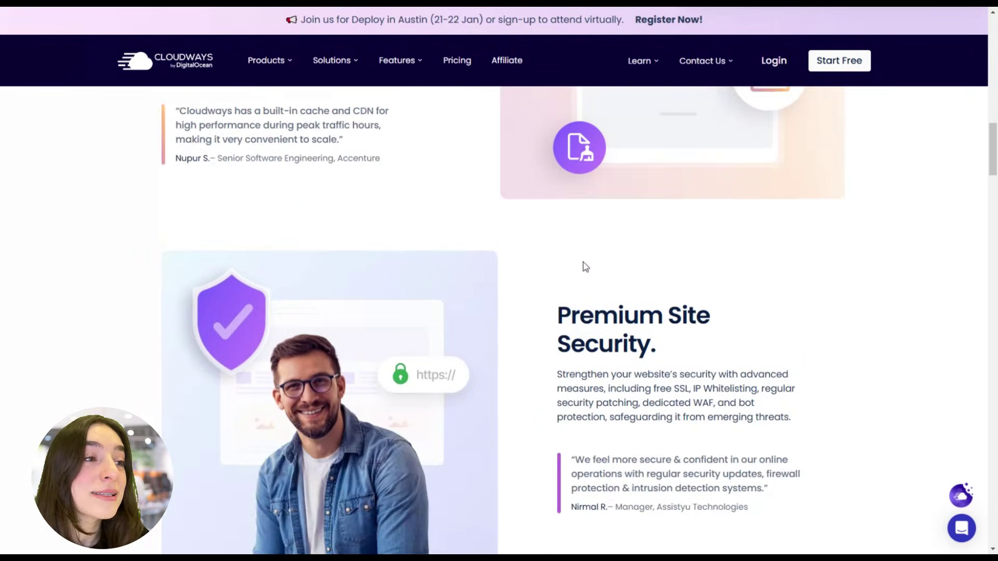
{"action": "scroll", "coordinate": [584, 265], "scroll_direction": "down", "scroll_amount": 2}
{"action": "scroll", "coordinate": [595, 253], "scroll_direction": "down", "scroll_amount": 2}
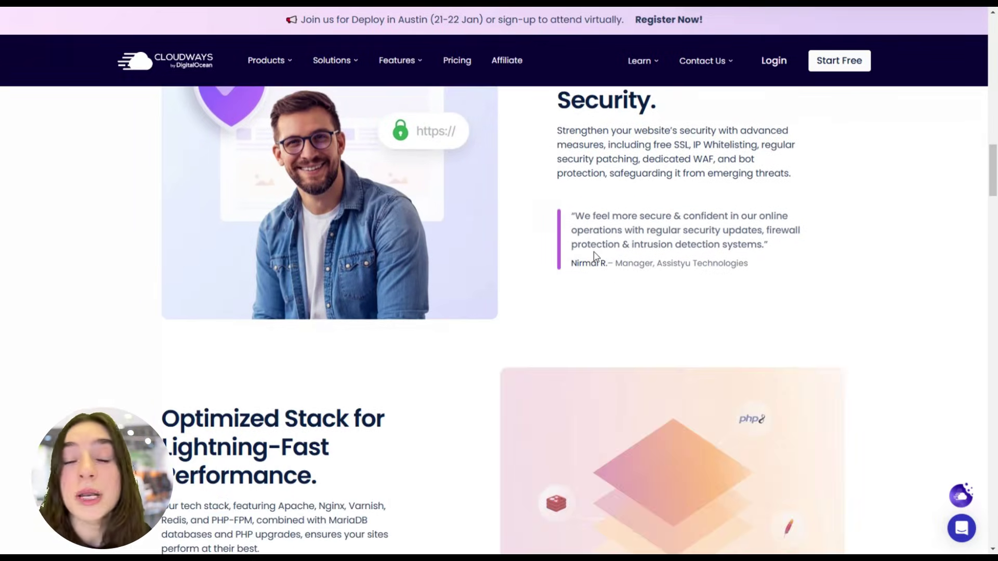
{"action": "scroll", "coordinate": [595, 256], "scroll_direction": "down", "scroll_amount": 7}
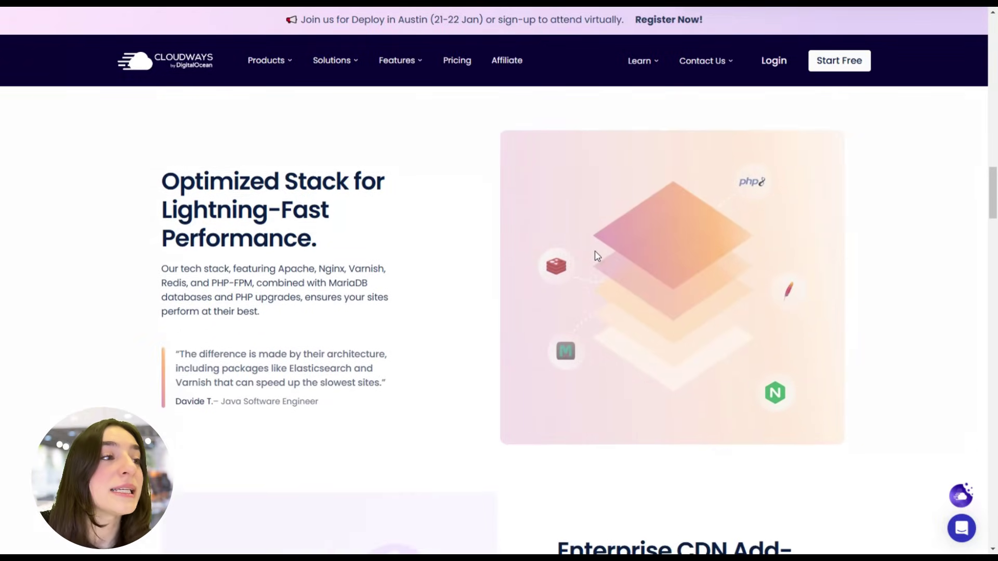
{"action": "scroll", "coordinate": [597, 256], "scroll_direction": "down", "scroll_amount": 6}
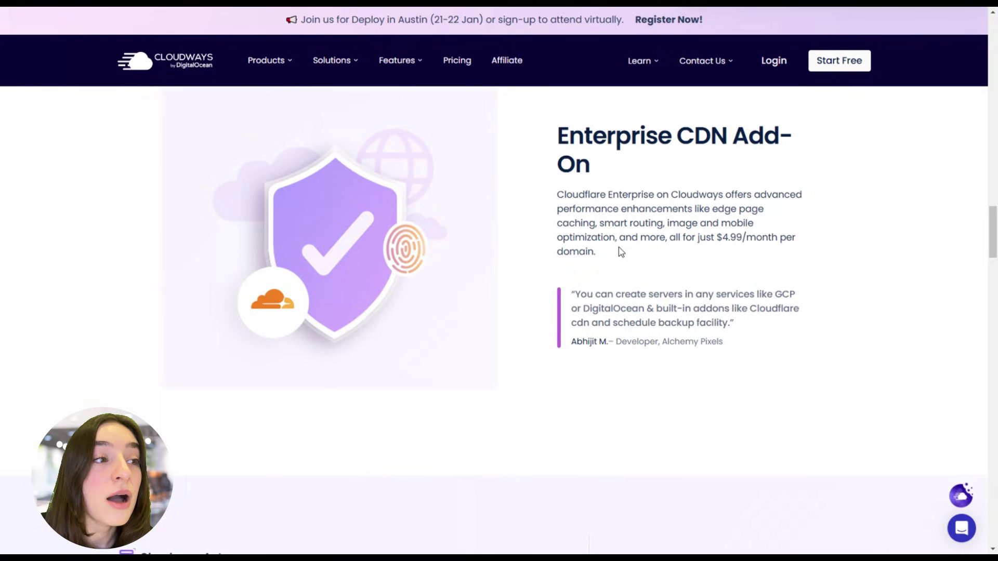
{"action": "scroll", "coordinate": [622, 252], "scroll_direction": "down", "scroll_amount": 3}
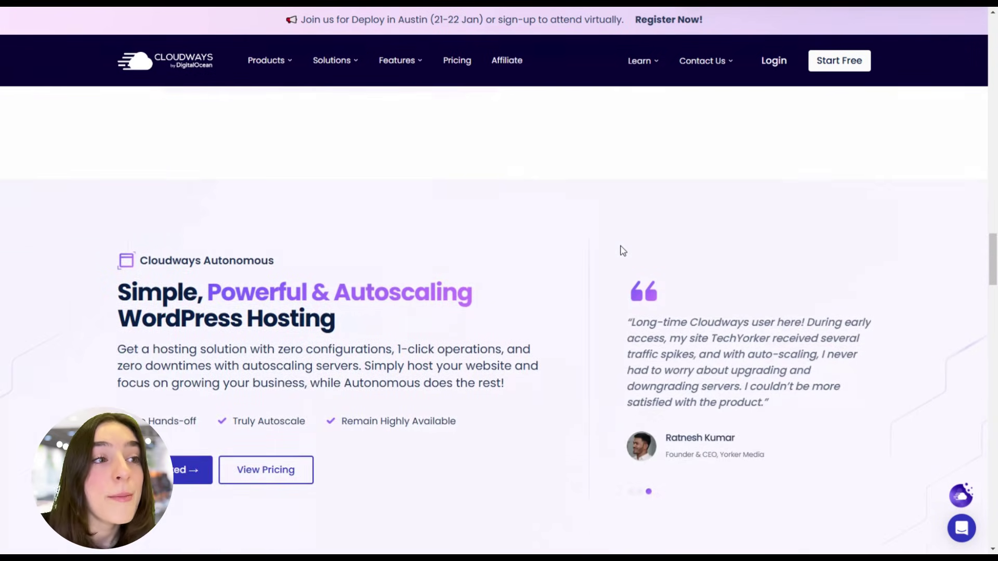
{"action": "scroll", "coordinate": [622, 252], "scroll_direction": "down", "scroll_amount": 1}
{"action": "scroll", "coordinate": [622, 252], "scroll_direction": "down", "scroll_amount": 5}
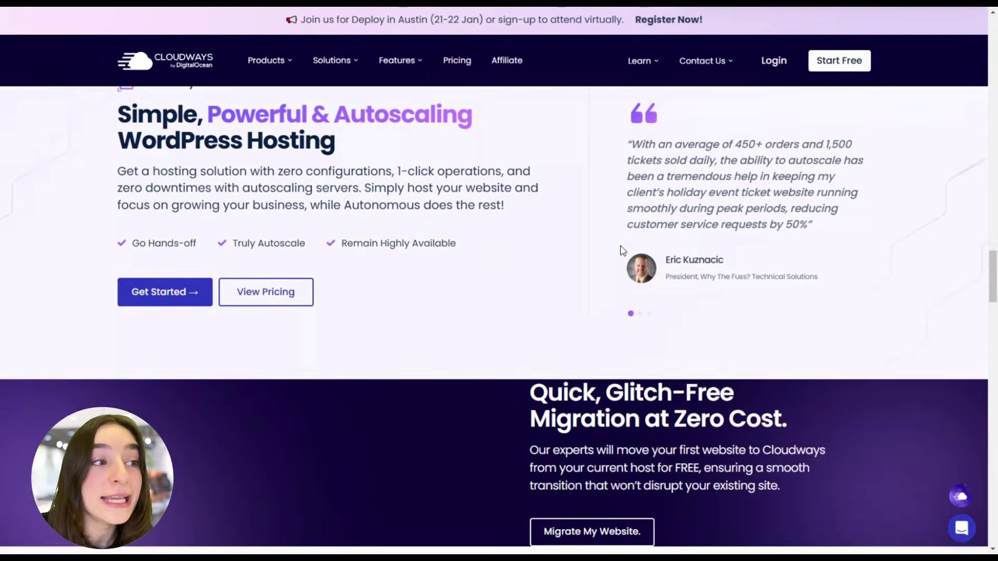
{"action": "scroll", "coordinate": [621, 245], "scroll_direction": "down", "scroll_amount": 5}
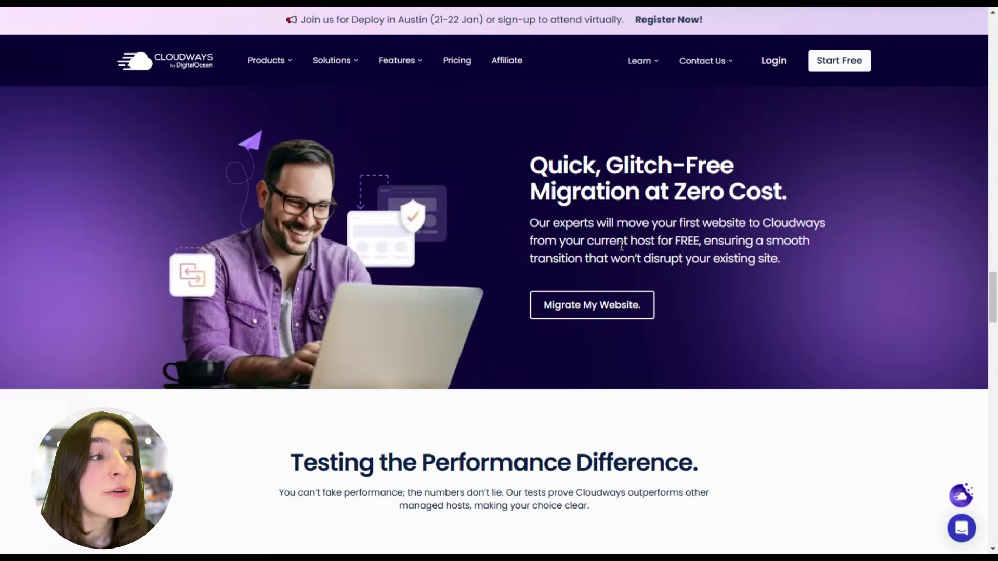
{"action": "scroll", "coordinate": [622, 248], "scroll_direction": "down", "scroll_amount": 5}
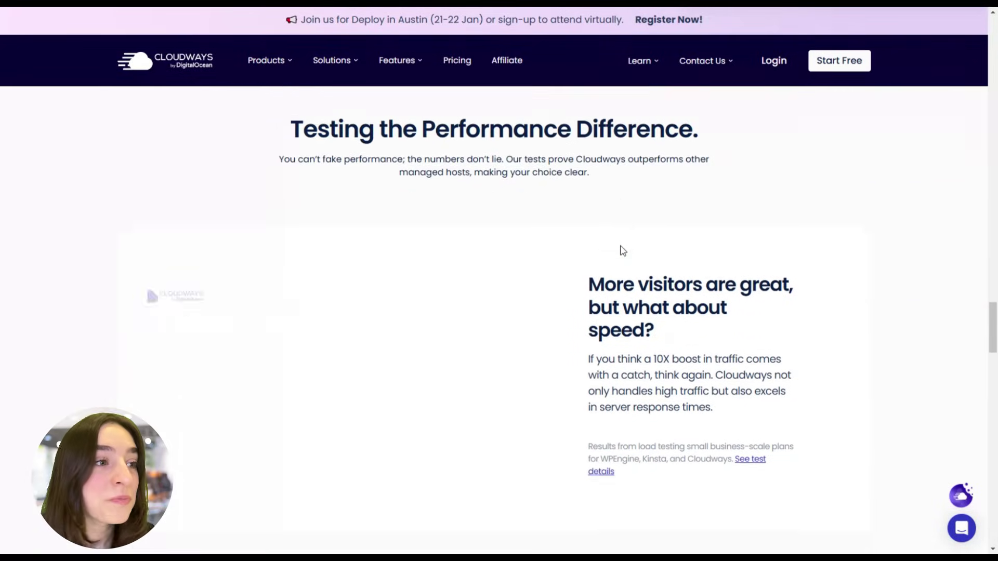
{"action": "scroll", "coordinate": [621, 246], "scroll_direction": "down", "scroll_amount": 4}
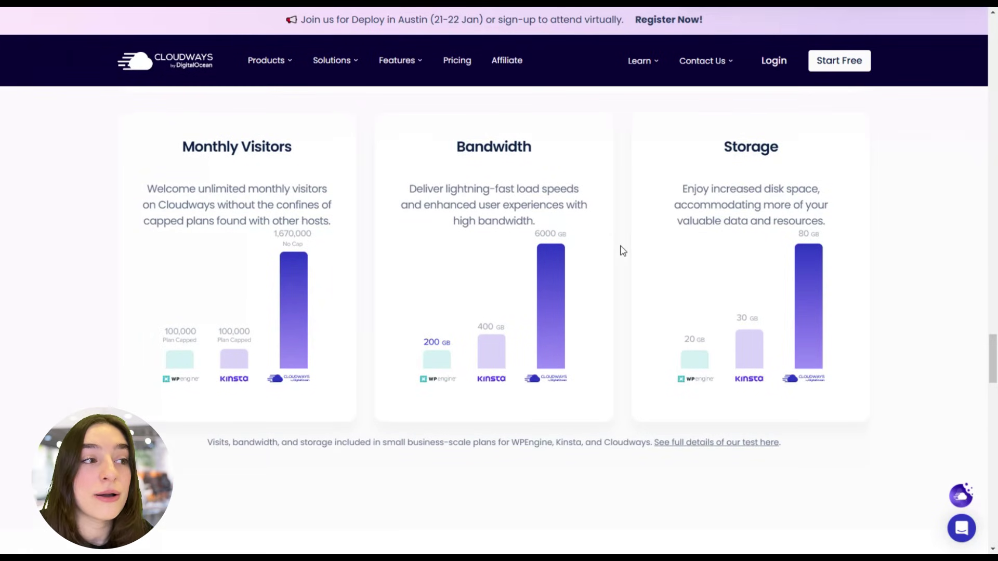
{"action": "scroll", "coordinate": [622, 250], "scroll_direction": "down", "scroll_amount": 6}
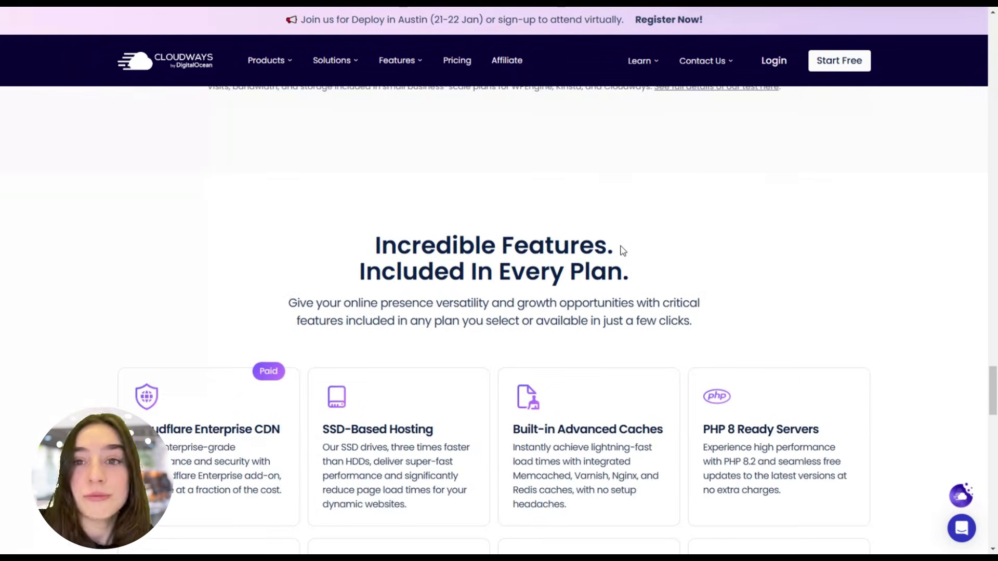
{"action": "scroll", "coordinate": [622, 250], "scroll_direction": "down", "scroll_amount": 3}
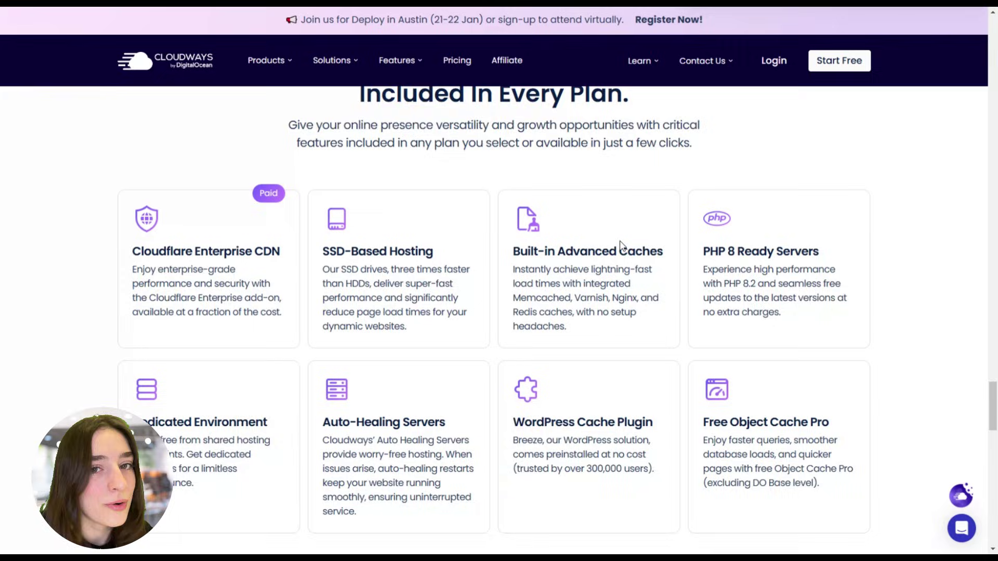
{"action": "scroll", "coordinate": [621, 245], "scroll_direction": "down", "scroll_amount": 2}
{"action": "scroll", "coordinate": [743, 356], "scroll_direction": "down", "scroll_amount": 1}
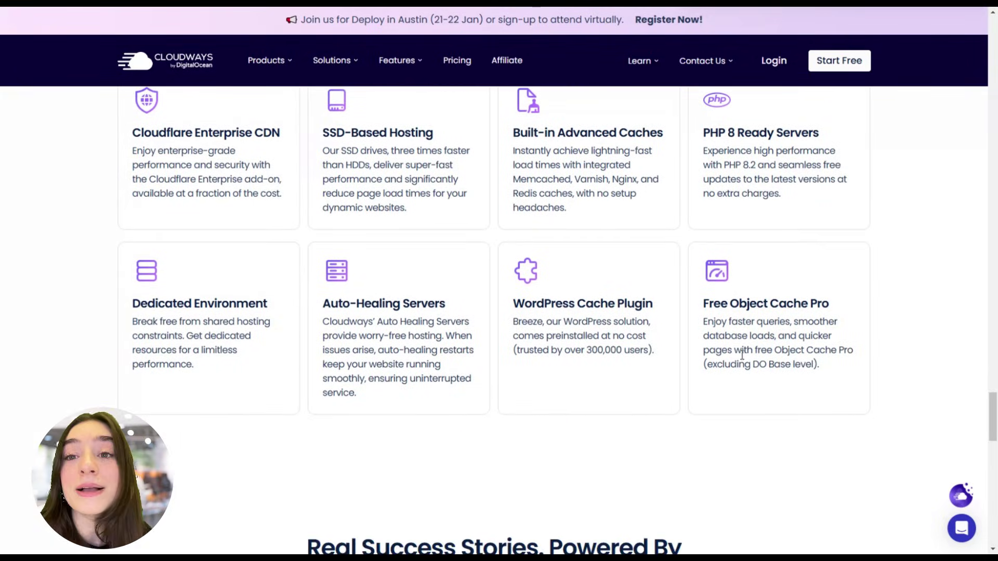
{"action": "scroll", "coordinate": [786, 397], "scroll_direction": "down", "scroll_amount": 2}
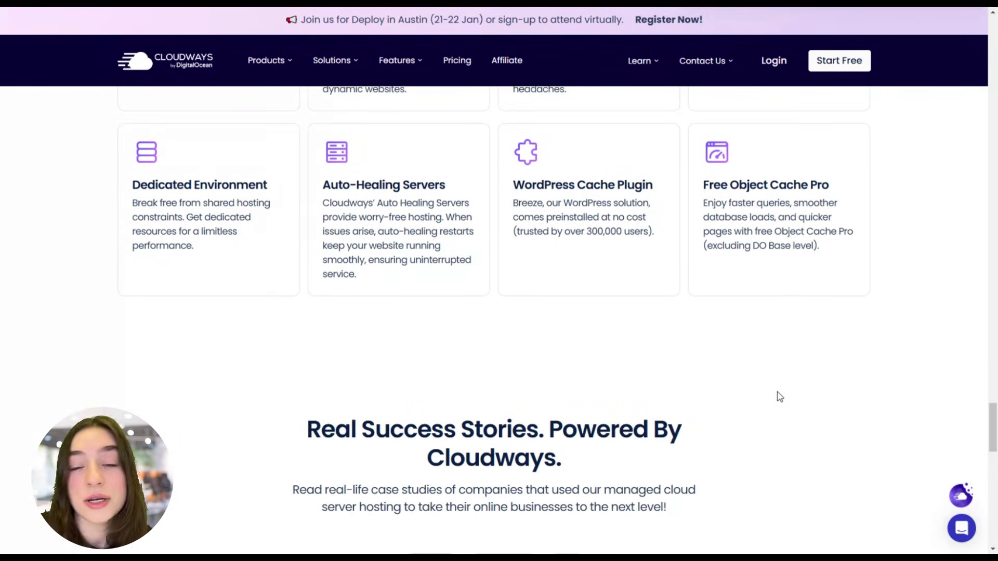
{"action": "scroll", "coordinate": [777, 396], "scroll_direction": "down", "scroll_amount": 2}
{"action": "scroll", "coordinate": [775, 395], "scroll_direction": "down", "scroll_amount": 2}
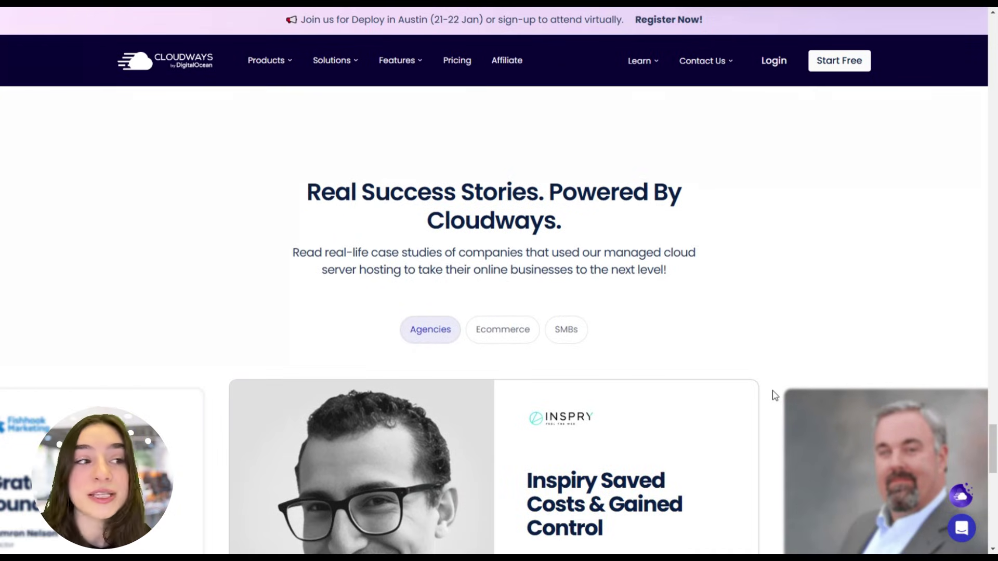
{"action": "scroll", "coordinate": [775, 395], "scroll_direction": "down", "scroll_amount": 2}
{"action": "scroll", "coordinate": [775, 396], "scroll_direction": "down", "scroll_amount": 2}
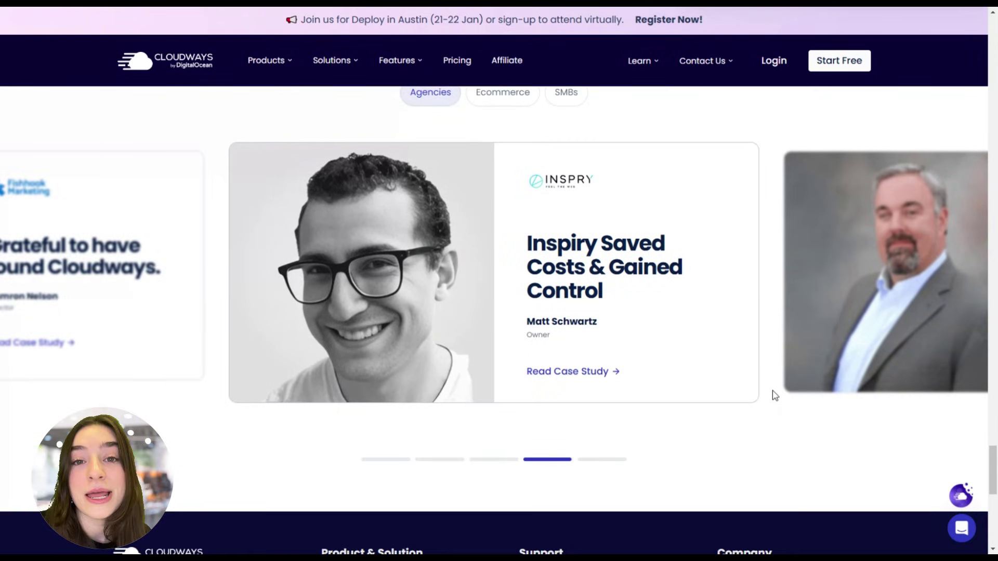
{"action": "scroll", "coordinate": [774, 396], "scroll_direction": "up", "scroll_amount": 6}
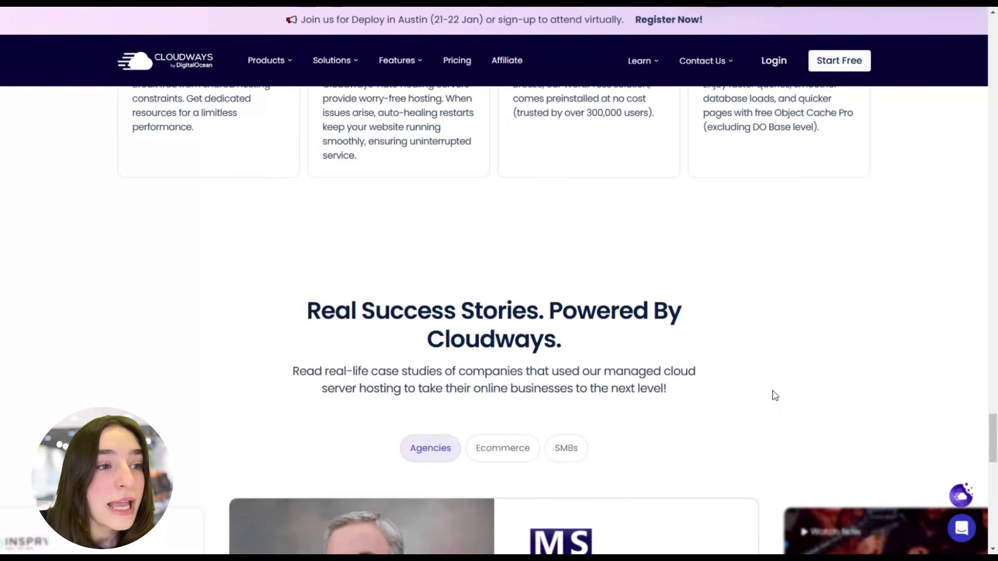
{"action": "scroll", "coordinate": [773, 393], "scroll_direction": "up", "scroll_amount": 5}
{"action": "scroll", "coordinate": [774, 391], "scroll_direction": "up", "scroll_amount": 10}
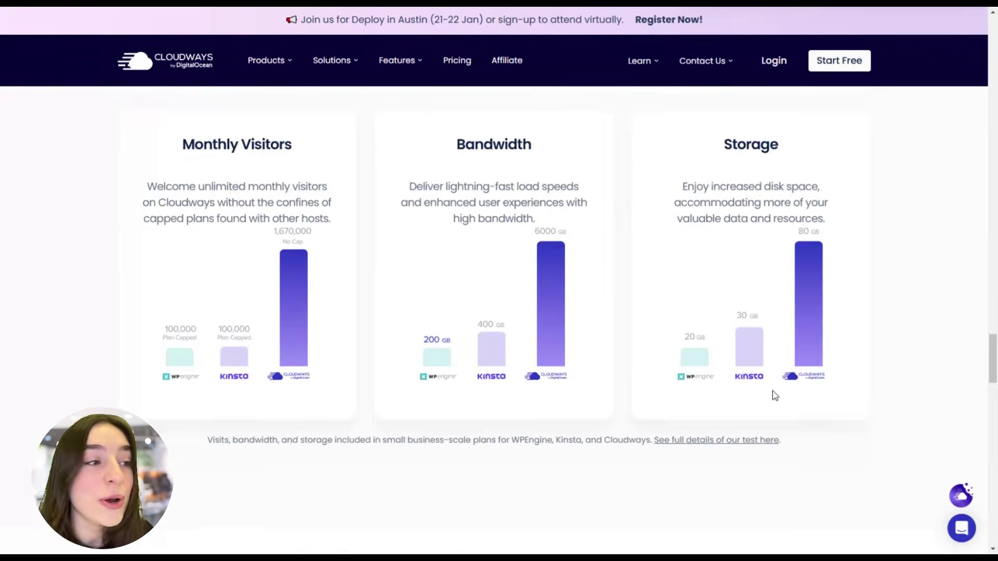
{"action": "scroll", "coordinate": [775, 395], "scroll_direction": "up", "scroll_amount": 6}
{"action": "scroll", "coordinate": [775, 396], "scroll_direction": "up", "scroll_amount": 13}
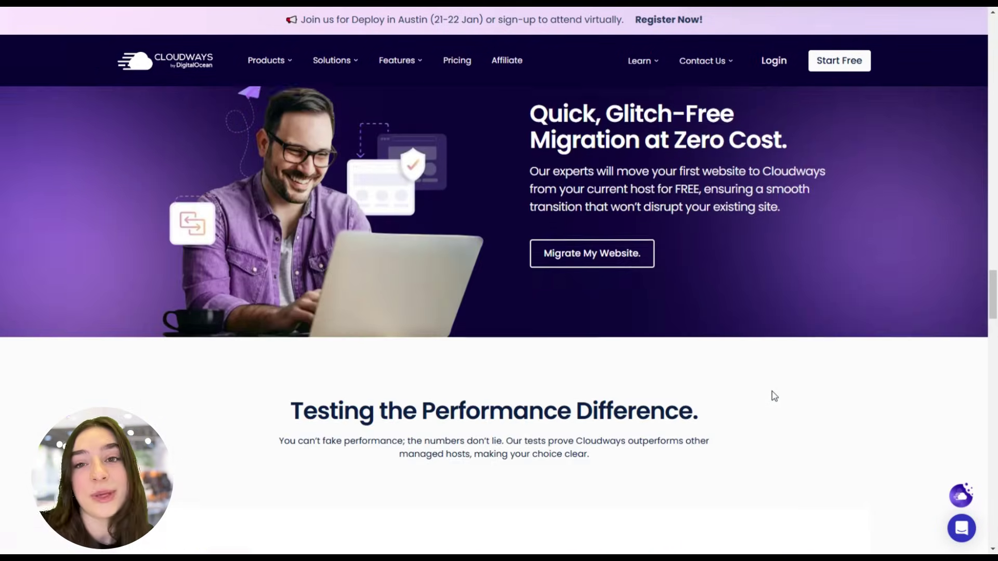
{"action": "scroll", "coordinate": [774, 397], "scroll_direction": "up", "scroll_amount": 11}
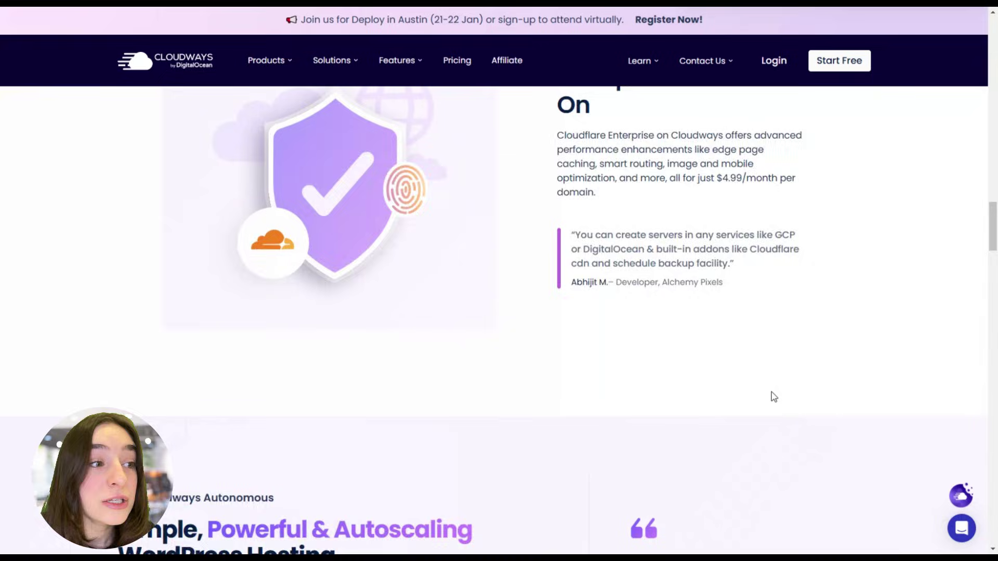
{"action": "scroll", "coordinate": [773, 396], "scroll_direction": "up", "scroll_amount": 9}
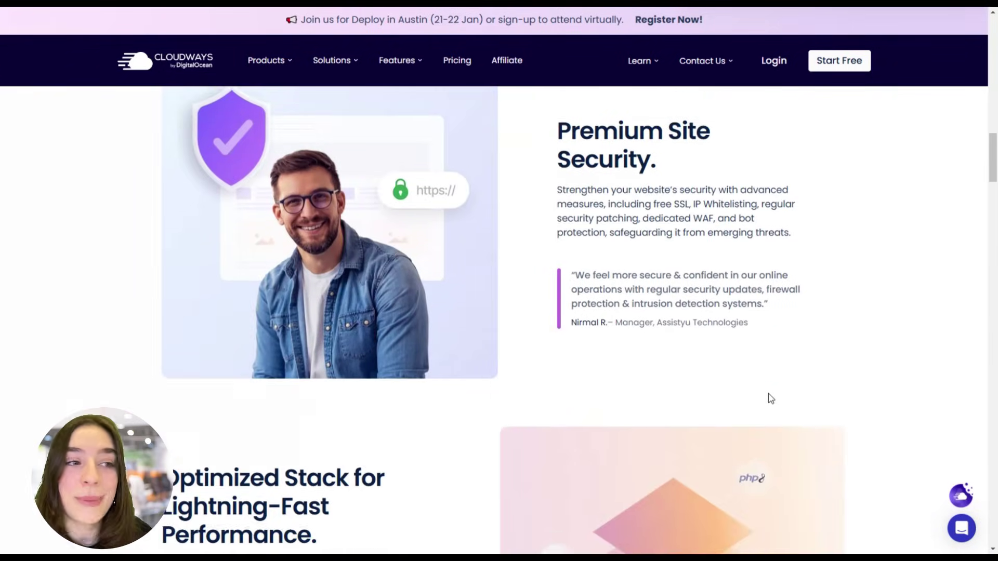
{"action": "scroll", "coordinate": [771, 395], "scroll_direction": "up", "scroll_amount": 6}
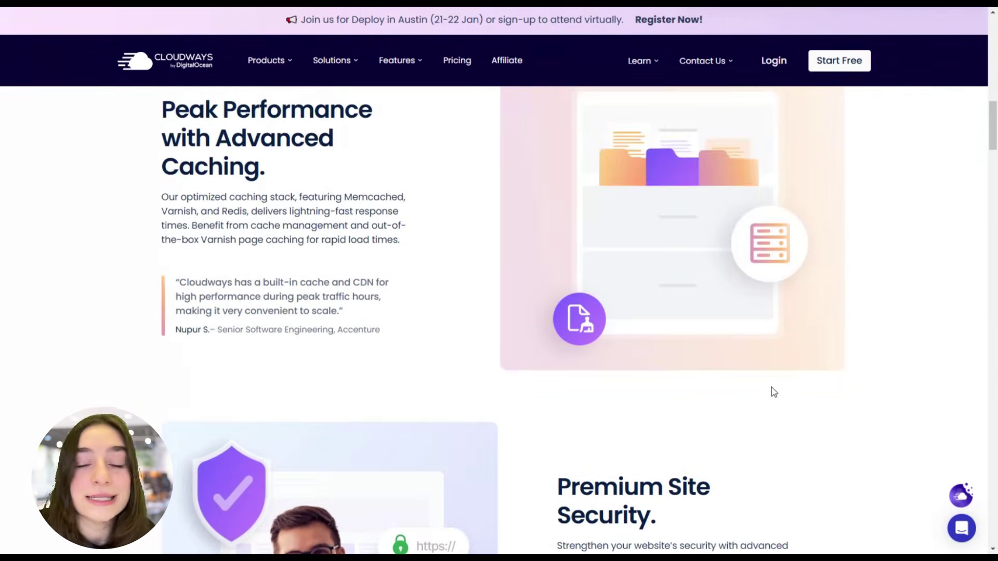
{"action": "scroll", "coordinate": [771, 387], "scroll_direction": "up", "scroll_amount": 7}
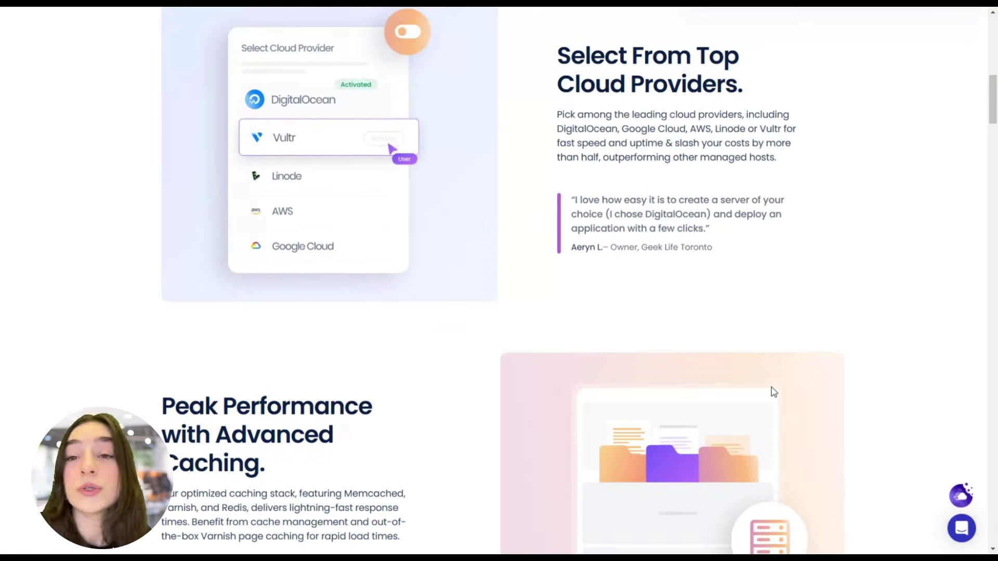
{"action": "scroll", "coordinate": [774, 386], "scroll_direction": "up", "scroll_amount": 7}
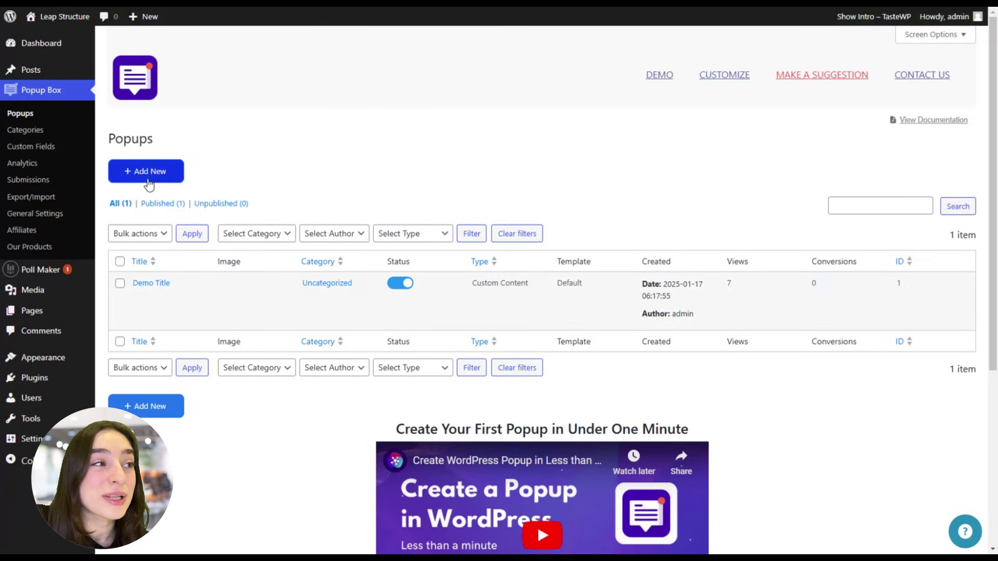
- Start a new popup box and choose the Shortcode popup type
{"action": "left_click", "coordinate": [148, 175]}
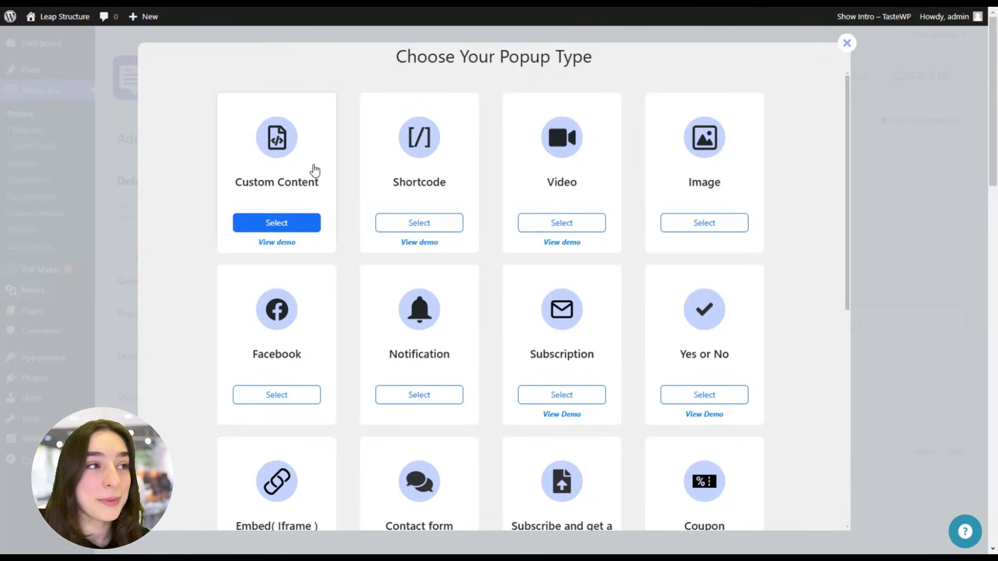
{"action": "scroll", "coordinate": [394, 268], "scroll_direction": "down", "scroll_amount": 8}
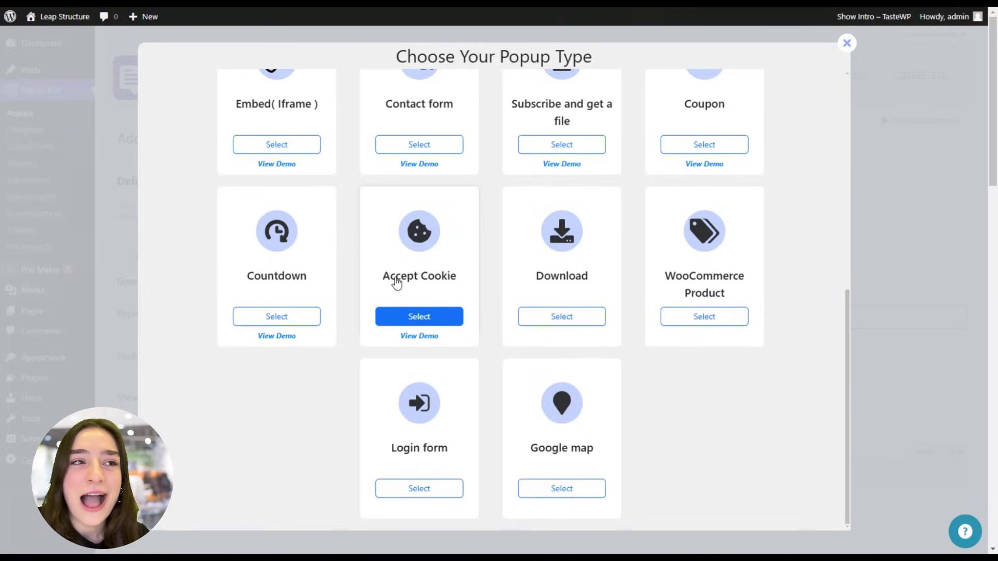
{"action": "scroll", "coordinate": [416, 260], "scroll_direction": "up", "scroll_amount": 8}
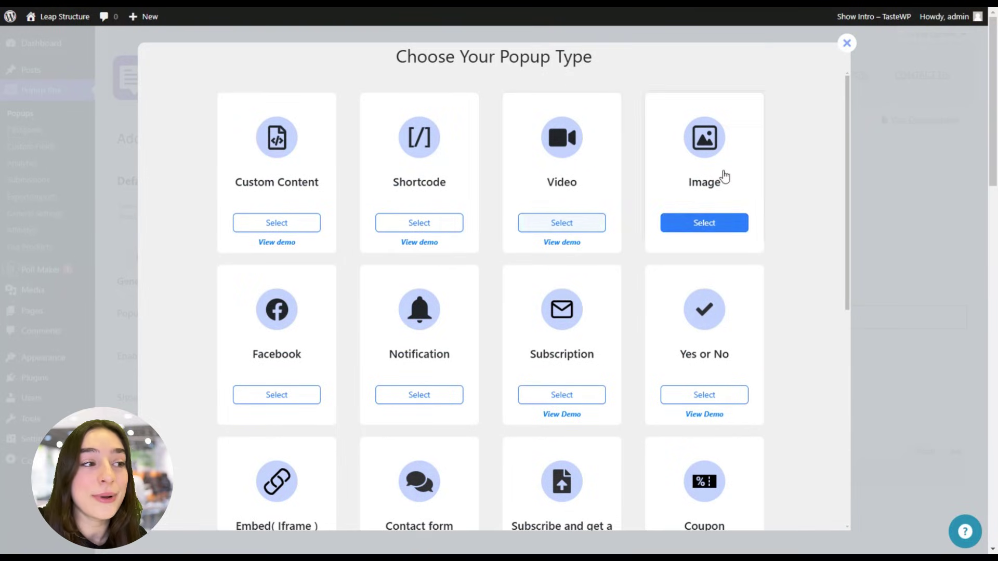
{"action": "scroll", "coordinate": [415, 352], "scroll_direction": "down", "scroll_amount": 1}
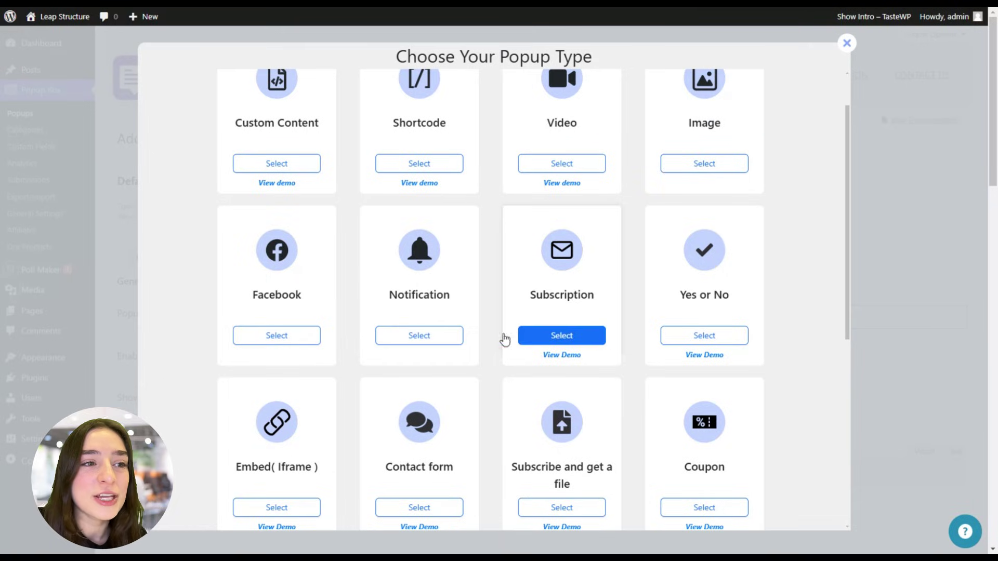
{"action": "scroll", "coordinate": [684, 383], "scroll_direction": "up", "scroll_amount": 1}
{"action": "scroll", "coordinate": [338, 452], "scroll_direction": "down", "scroll_amount": 2}
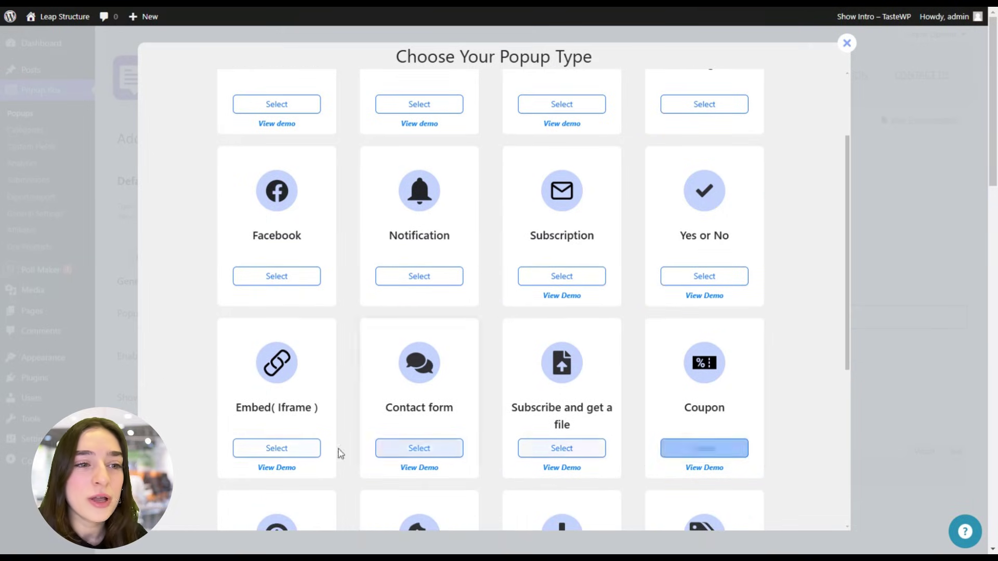
{"action": "scroll", "coordinate": [454, 373], "scroll_direction": "up", "scroll_amount": 2}
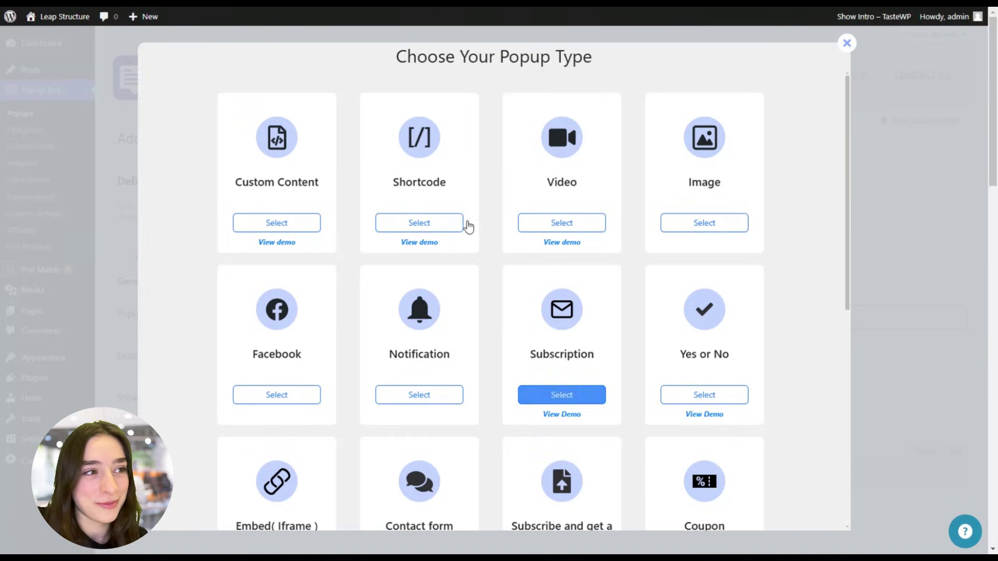
{"action": "left_click", "coordinate": [444, 227]}
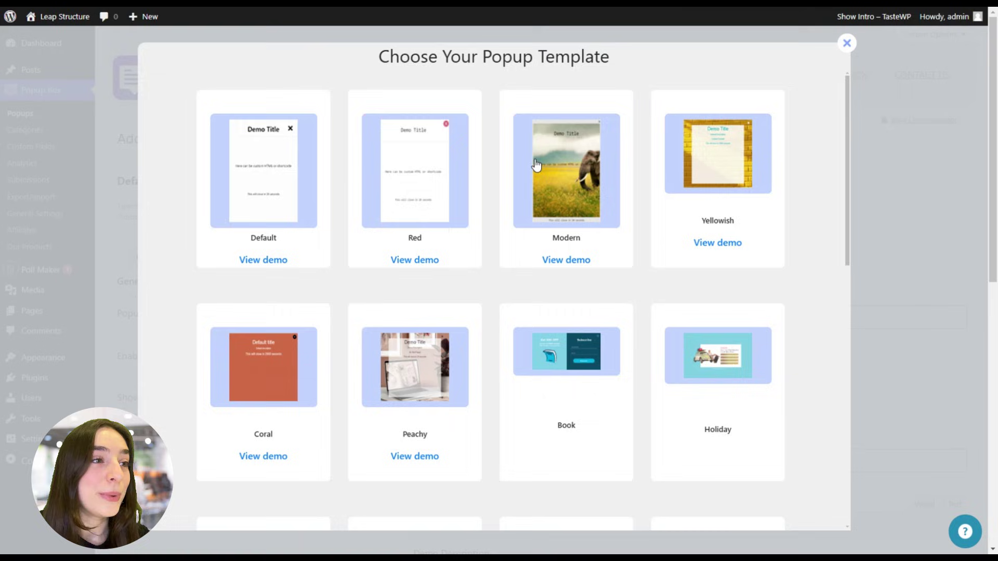
{"action": "scroll", "coordinate": [738, 225], "scroll_direction": "down", "scroll_amount": 1}
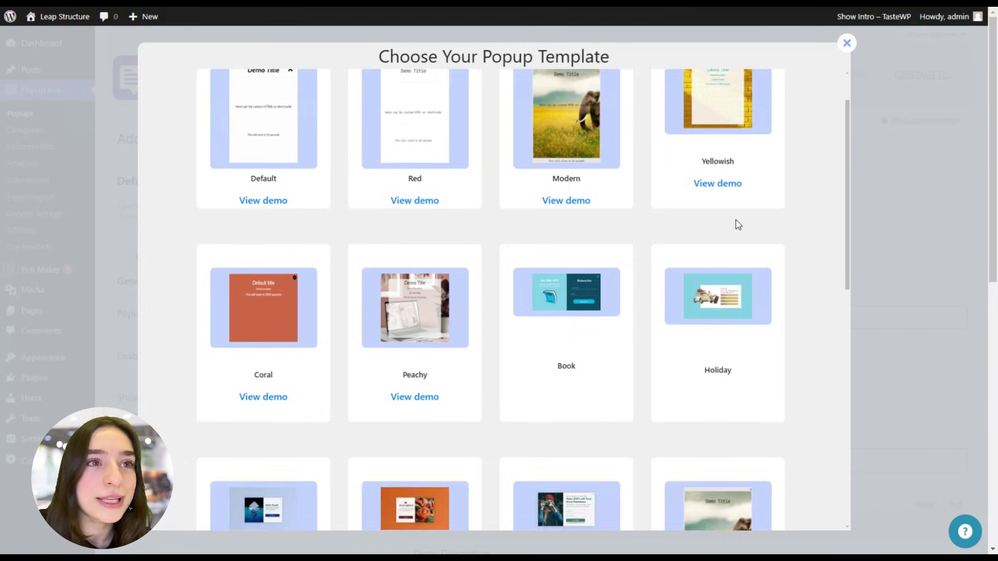
{"action": "scroll", "coordinate": [383, 338], "scroll_direction": "down", "scroll_amount": 7}
{"action": "scroll", "coordinate": [407, 339], "scroll_direction": "up", "scroll_amount": 3}
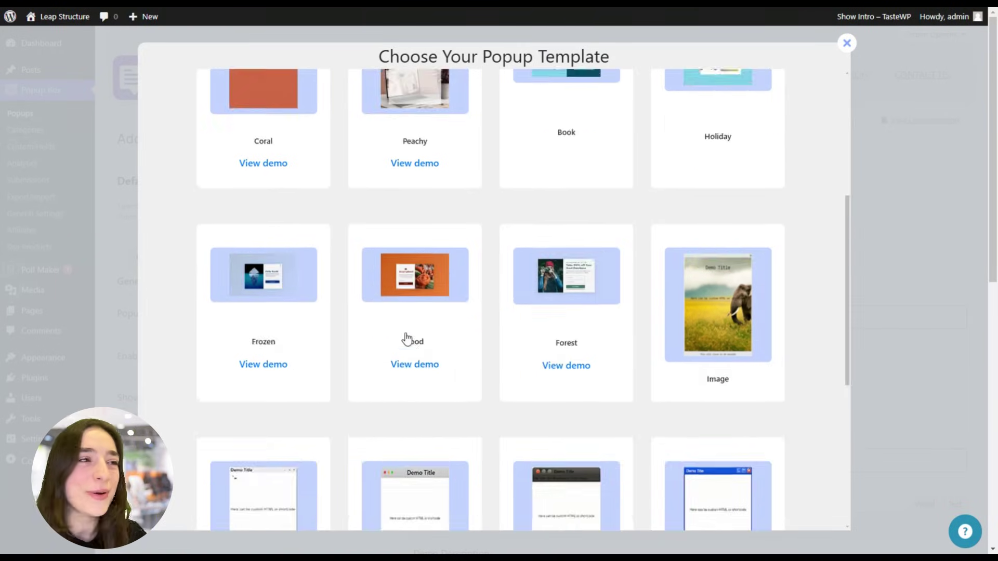
{"action": "scroll", "coordinate": [407, 339], "scroll_direction": "up", "scroll_amount": 5}
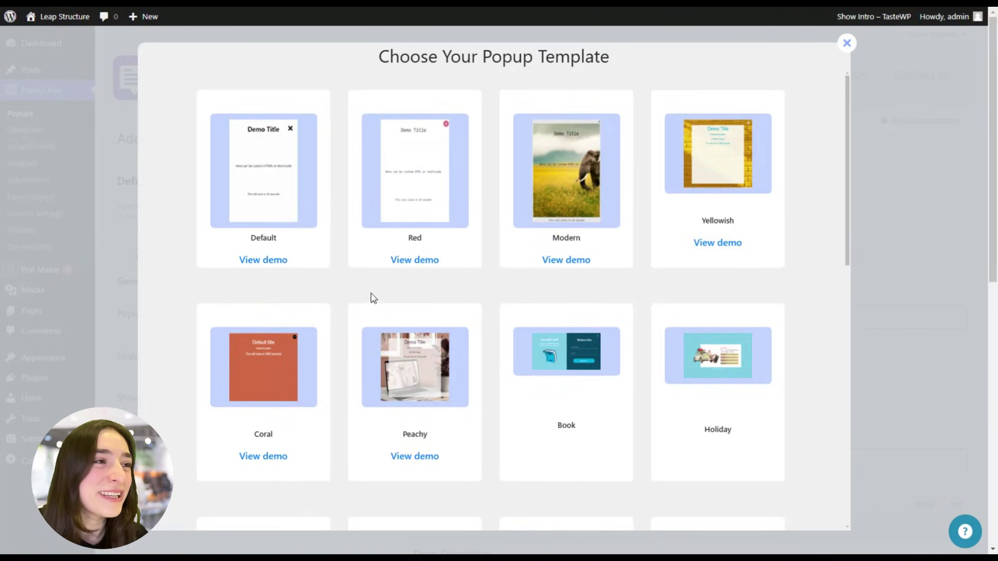
- Pick the Default popup template
{"action": "left_click", "coordinate": [278, 197]}
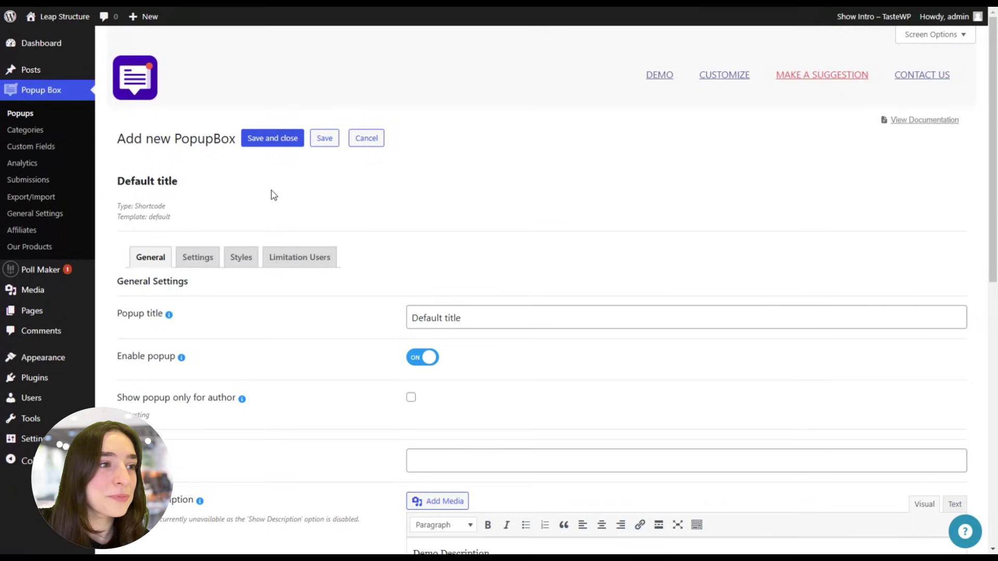
{"action": "scroll", "coordinate": [328, 279], "scroll_direction": "down", "scroll_amount": 2}
{"action": "scroll", "coordinate": [335, 260], "scroll_direction": "up", "scroll_amount": 1}
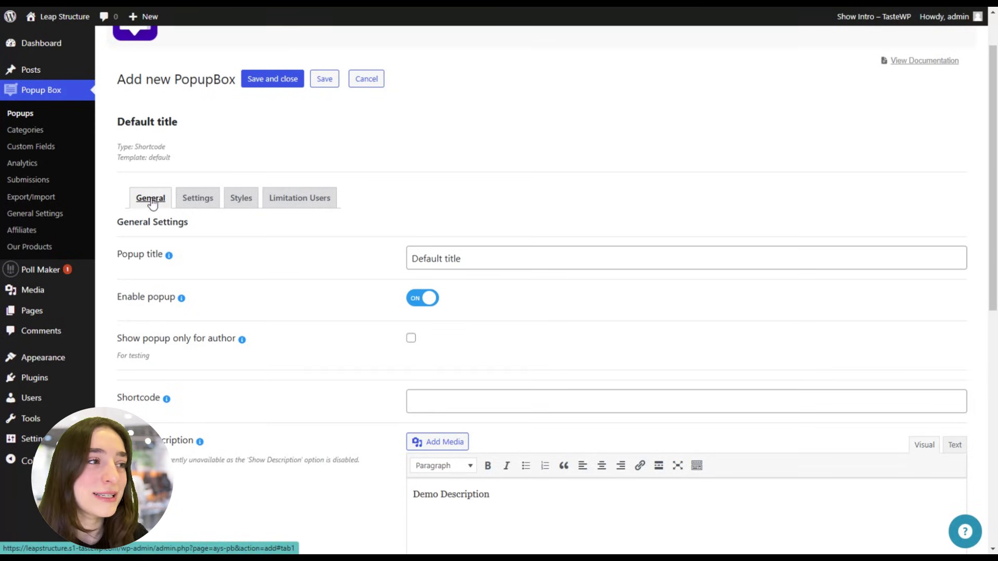
- Replace the Default popup title with 'Your feedback is important to us'
{"action": "left_click", "coordinate": [425, 253]}
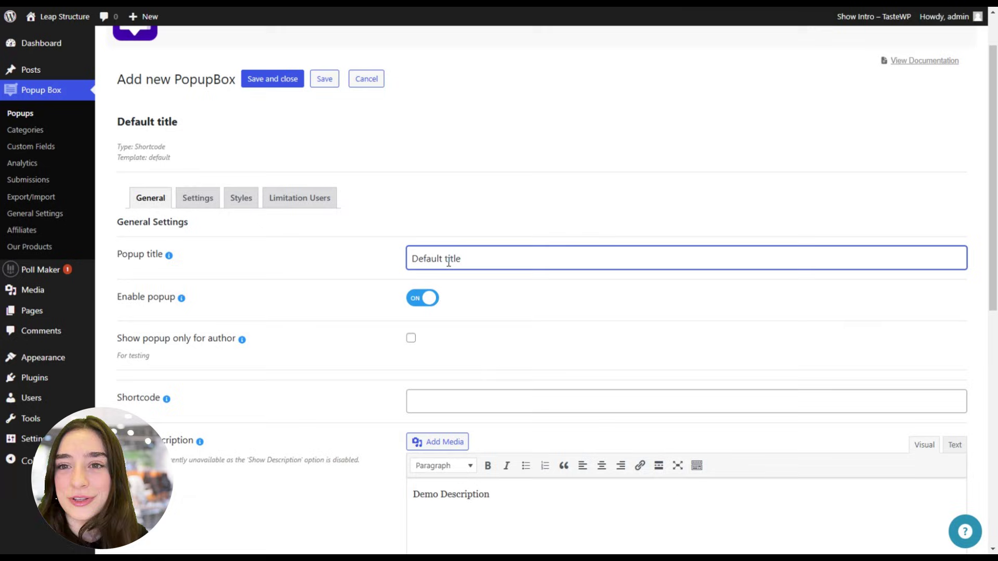
{"action": "left_click_drag", "start_coordinate": [472, 249], "coordinate": [407, 259]}
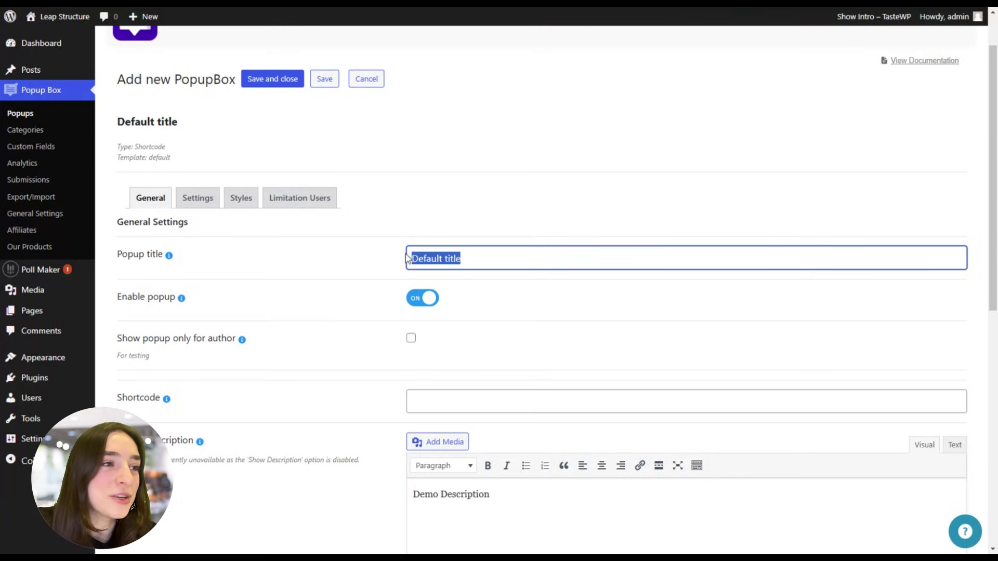
{"action": "key", "text": "BackSpace"}
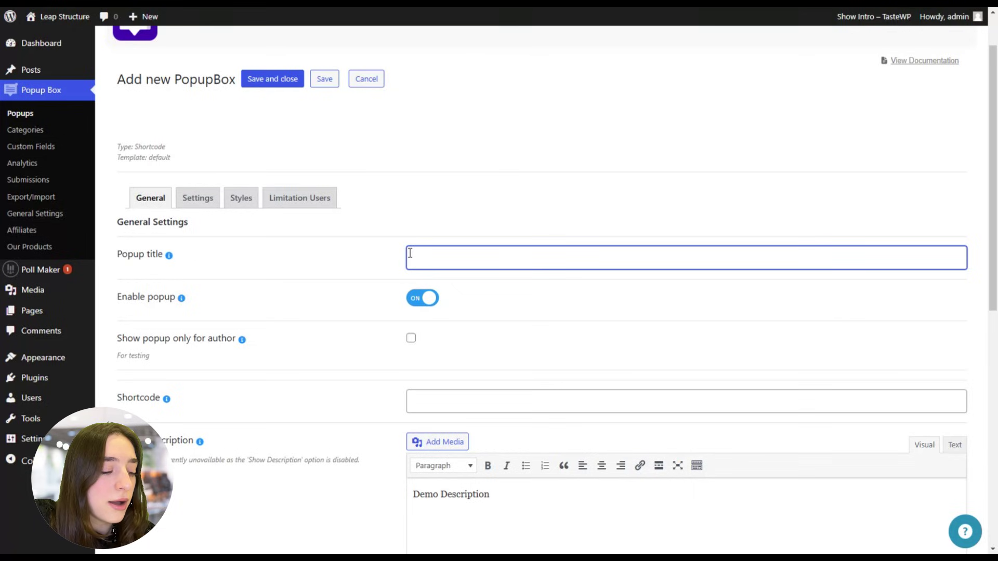
{"action": "type", "text": "Yo"}
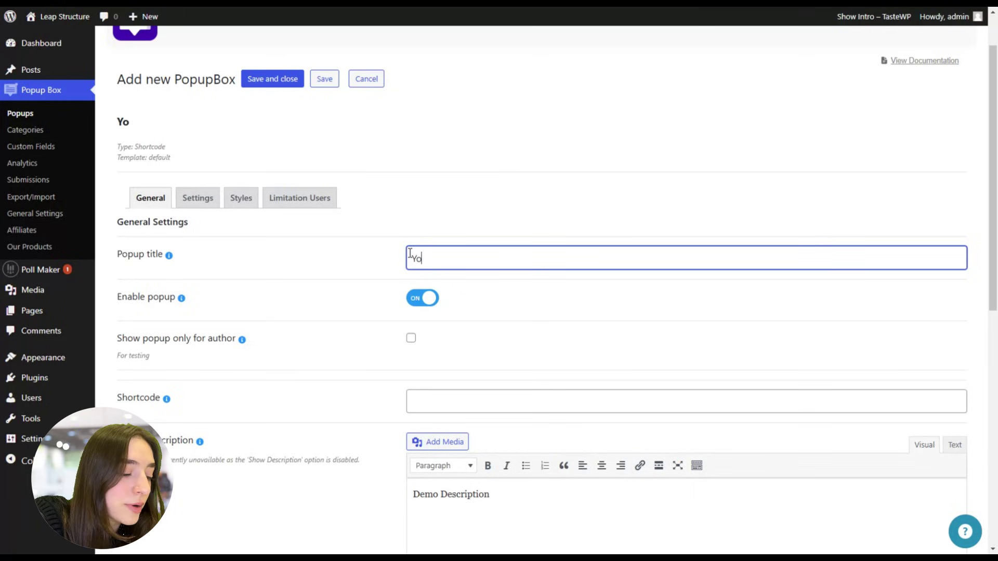
{"action": "type", "text": "ur feedba"}
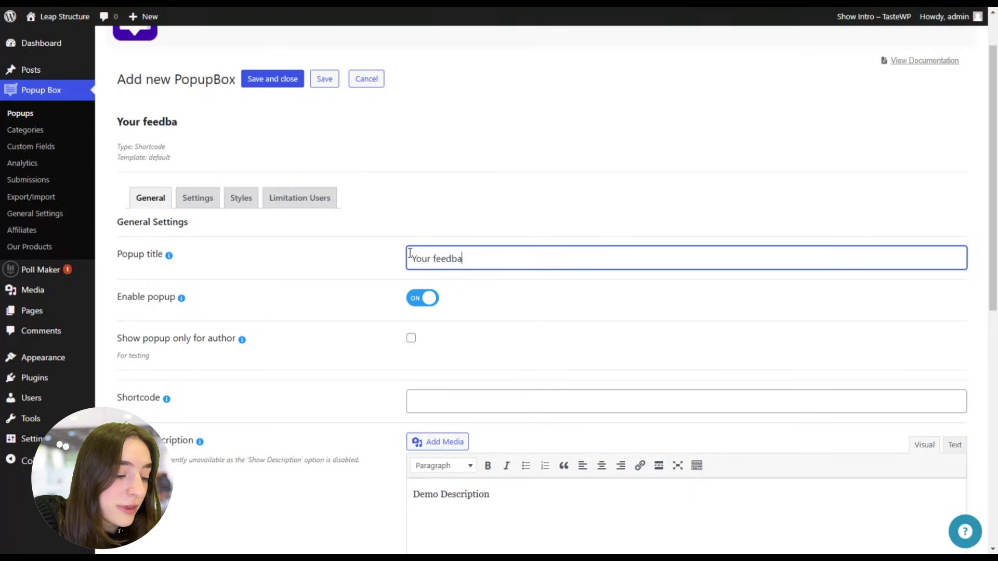
{"action": "type", "text": "ck is im"}
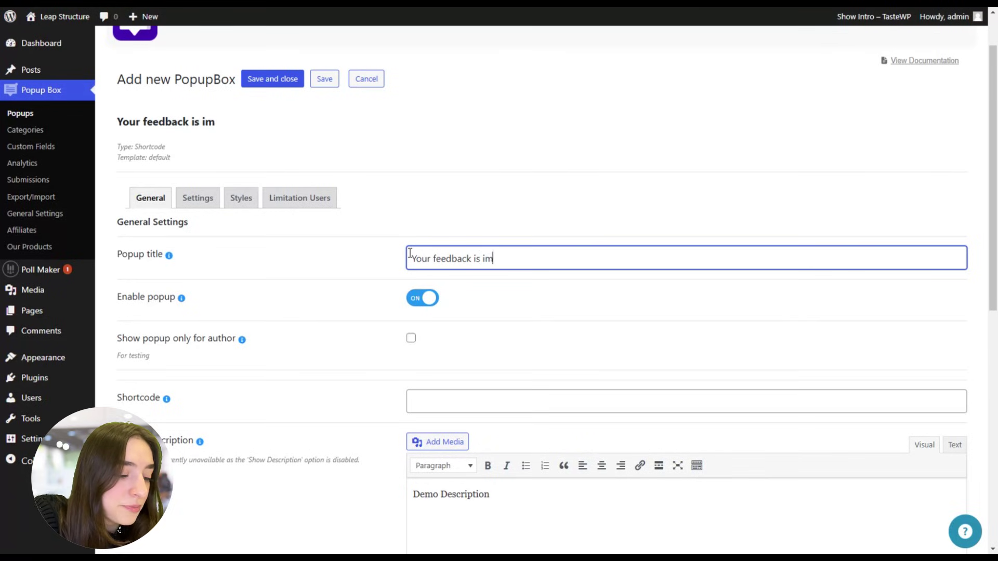
{"action": "type", "text": "portant to us!"}
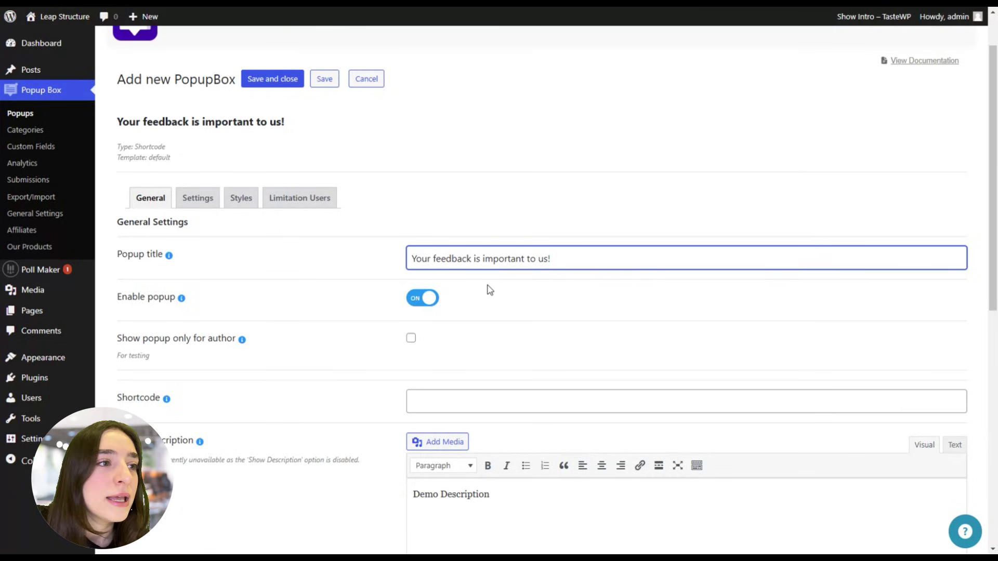
- Place the cursor in the popup's Shortcode field
{"action": "scroll", "coordinate": [450, 319], "scroll_direction": "down", "scroll_amount": 1}
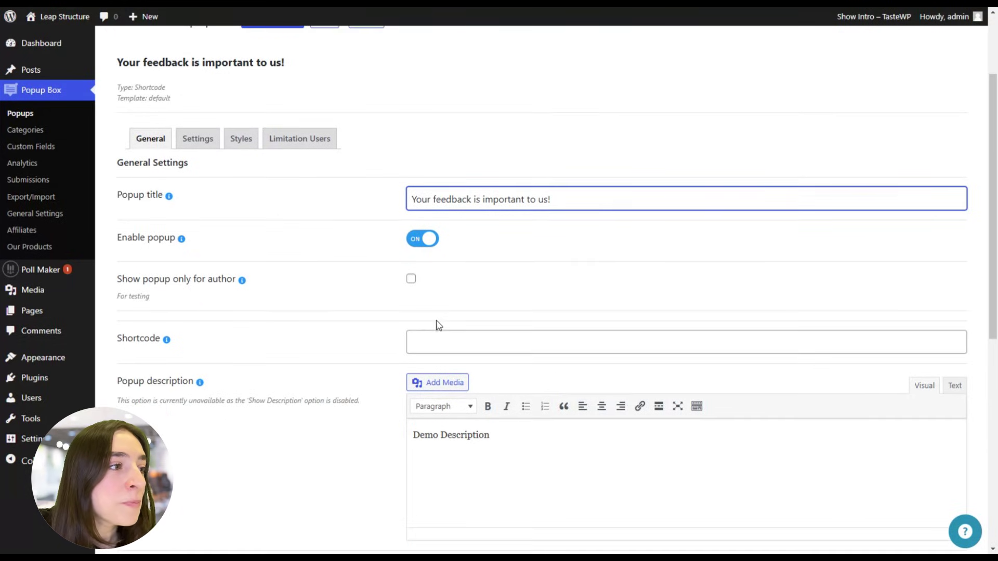
{"action": "scroll", "coordinate": [436, 322], "scroll_direction": "down", "scroll_amount": 1}
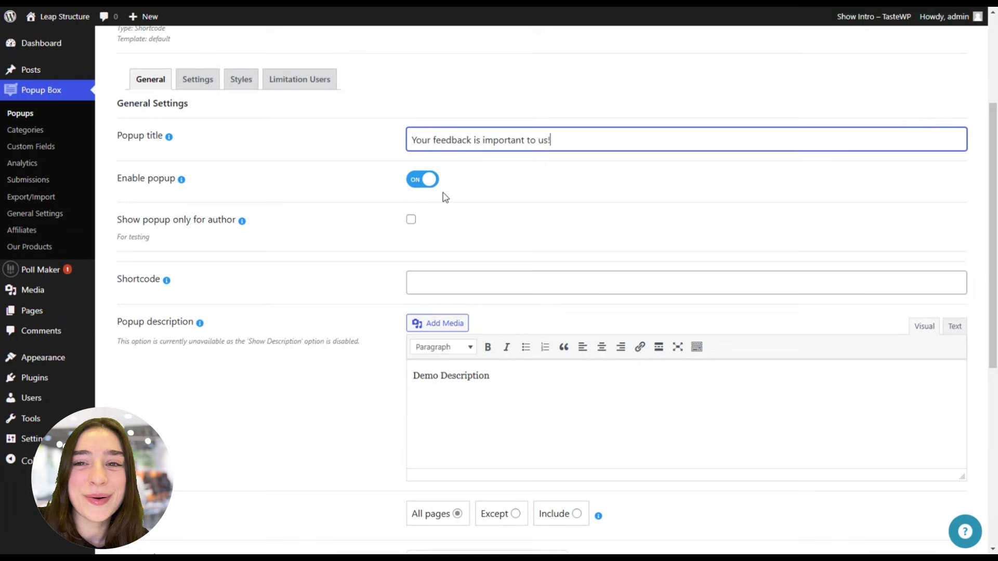
{"action": "scroll", "coordinate": [443, 197], "scroll_direction": "down", "scroll_amount": 1}
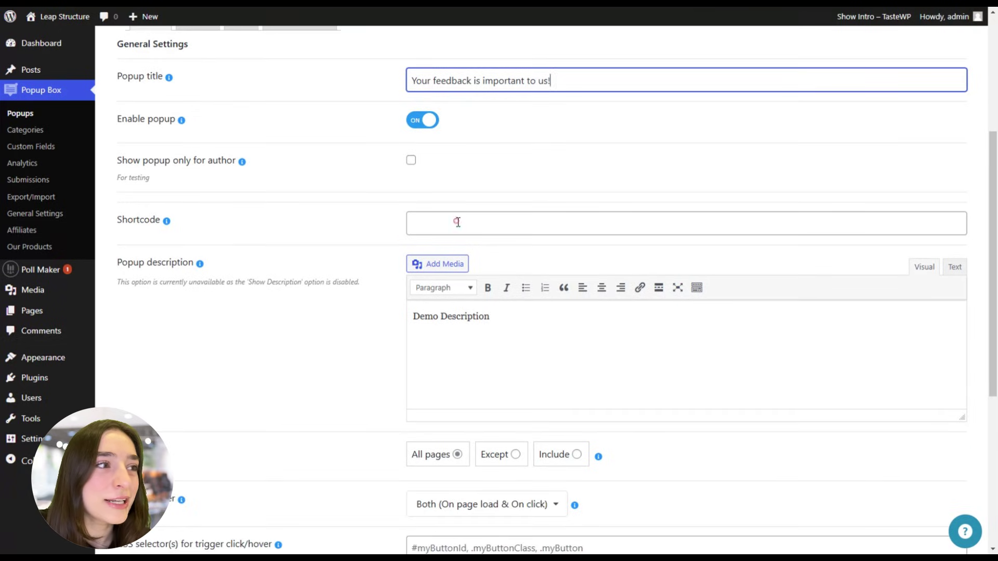
{"action": "left_click", "coordinate": [457, 222]}
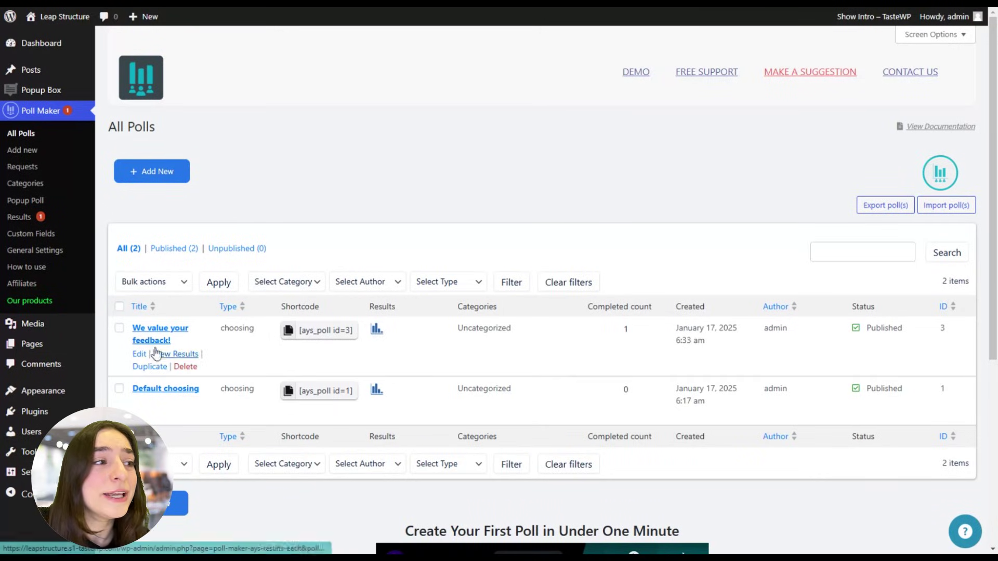
- Open the 'We value your feedback!' poll and review its settings
{"action": "left_click", "coordinate": [182, 335]}
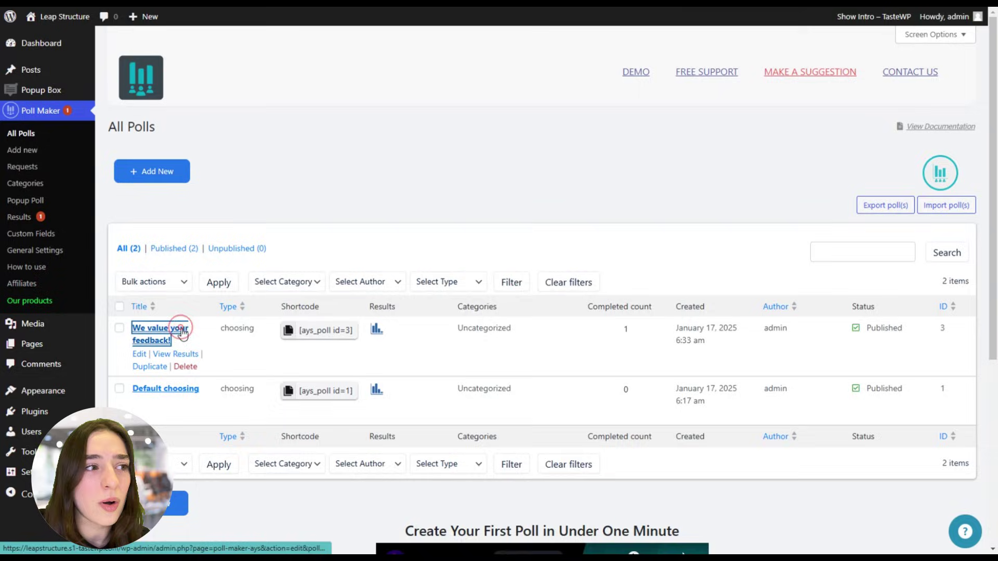
{"action": "scroll", "coordinate": [415, 245], "scroll_direction": "down", "scroll_amount": 5}
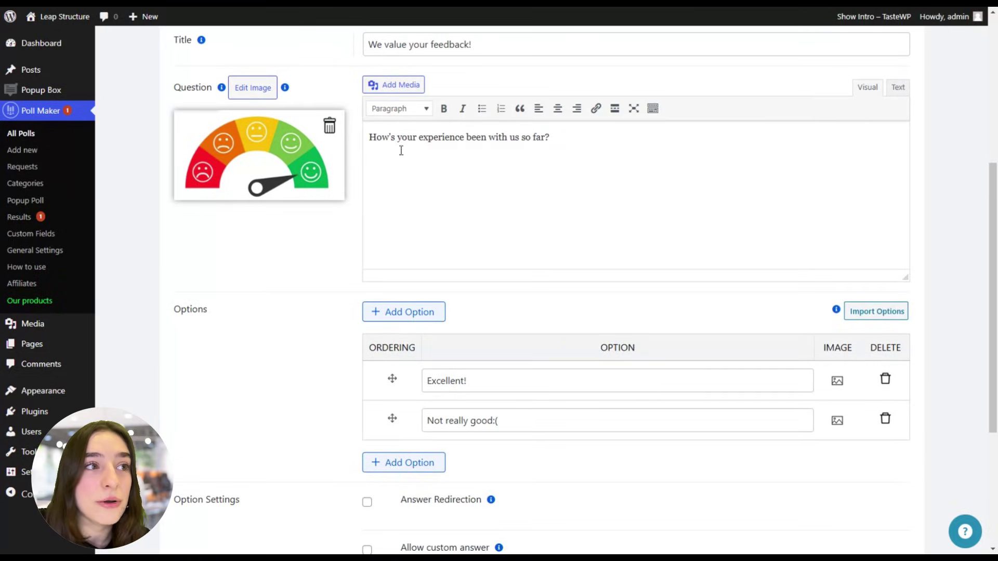
{"action": "scroll", "coordinate": [508, 166], "scroll_direction": "down", "scroll_amount": 5}
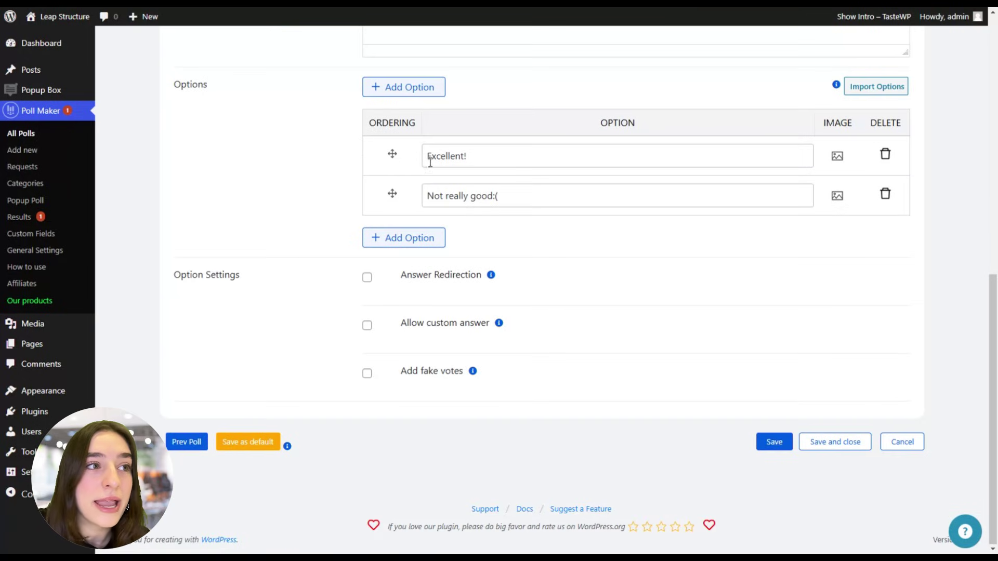
{"action": "scroll", "coordinate": [472, 211], "scroll_direction": "up", "scroll_amount": 10}
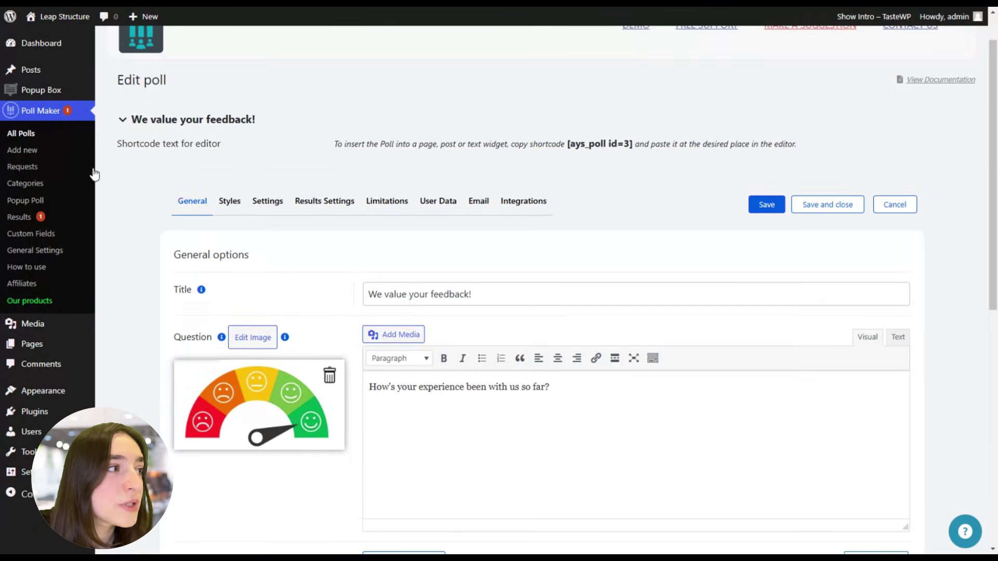
- Back on All Polls, copy the [ays_poll id=3] shortcode
{"action": "left_click", "coordinate": [47, 138]}
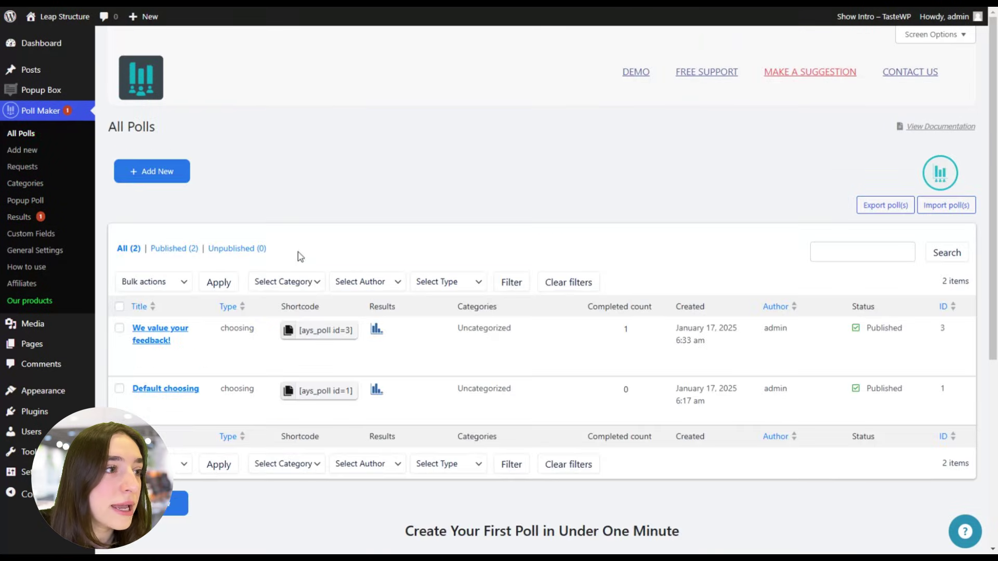
{"action": "left_click", "coordinate": [288, 332]}
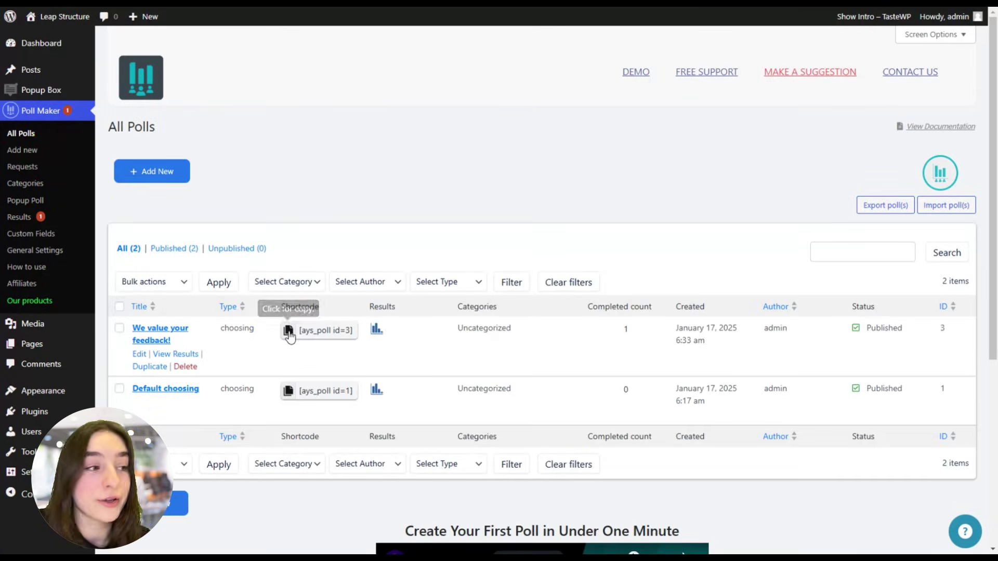
{"action": "left_click", "coordinate": [288, 333]}
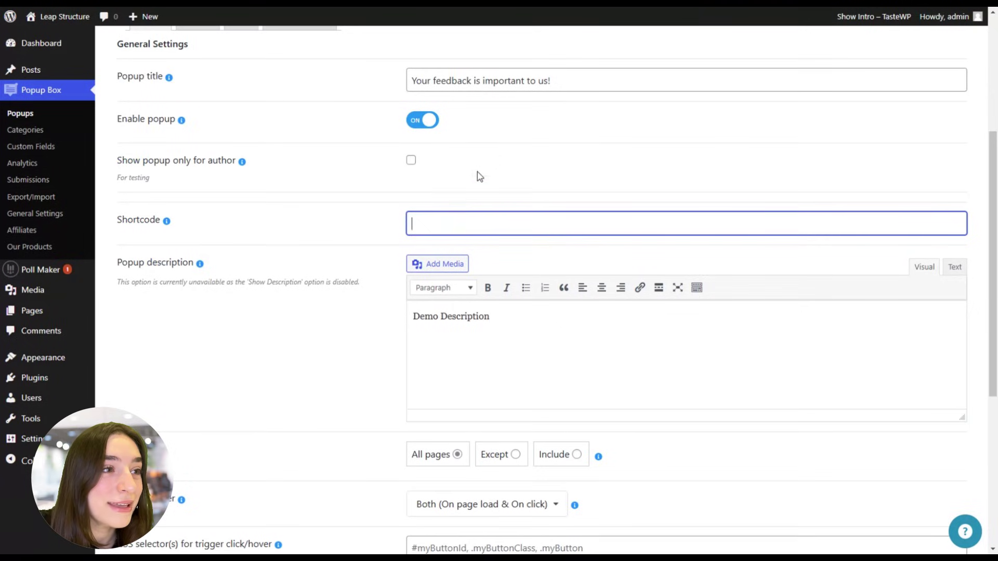
- Paste [ays_poll id=3] into the Shortcode field and delete the 'Demo Description' text
{"action": "key", "text": "ctrl+v"}
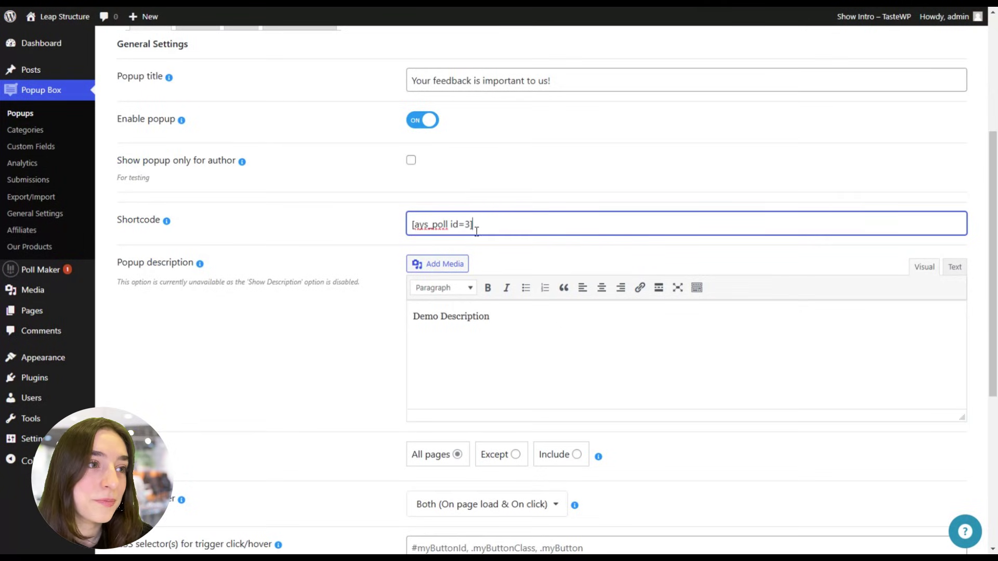
{"action": "scroll", "coordinate": [483, 255], "scroll_direction": "down", "scroll_amount": 1}
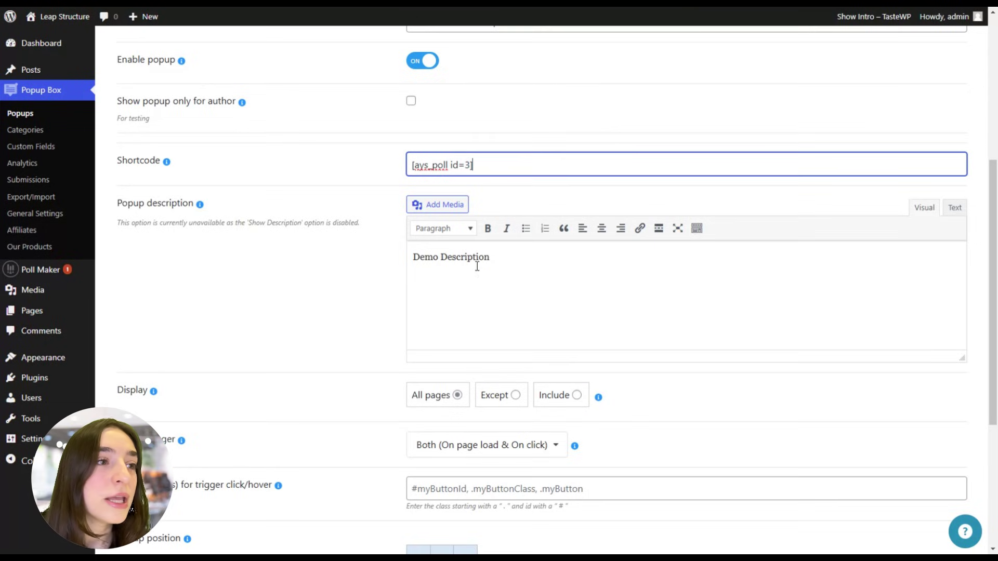
{"action": "left_click_drag", "start_coordinate": [490, 261], "coordinate": [361, 287]}
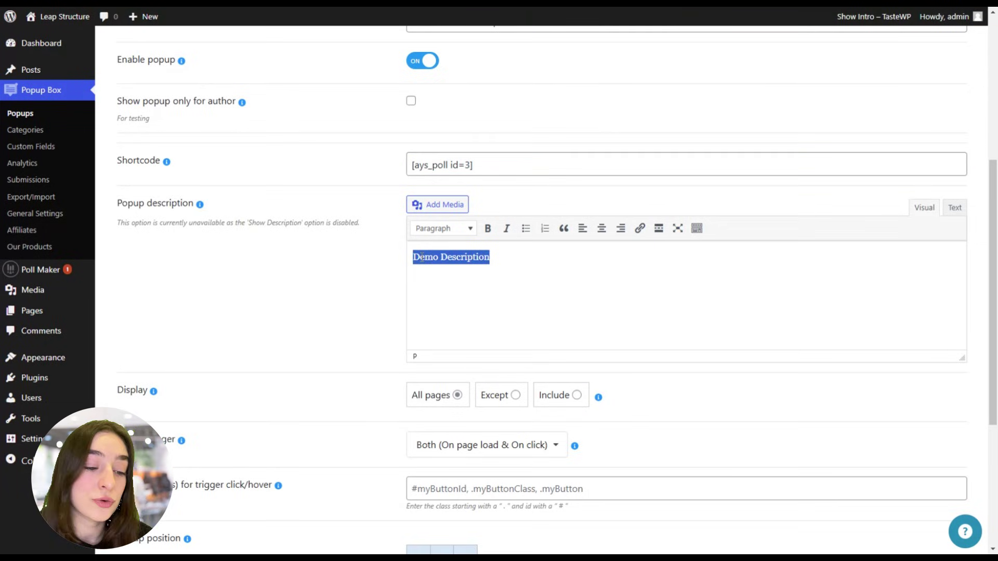
{"action": "key", "text": "BackSpace"}
- Try the Display options, then leave the popup shown on All pages
{"action": "scroll", "coordinate": [374, 338], "scroll_direction": "down", "scroll_amount": 1}
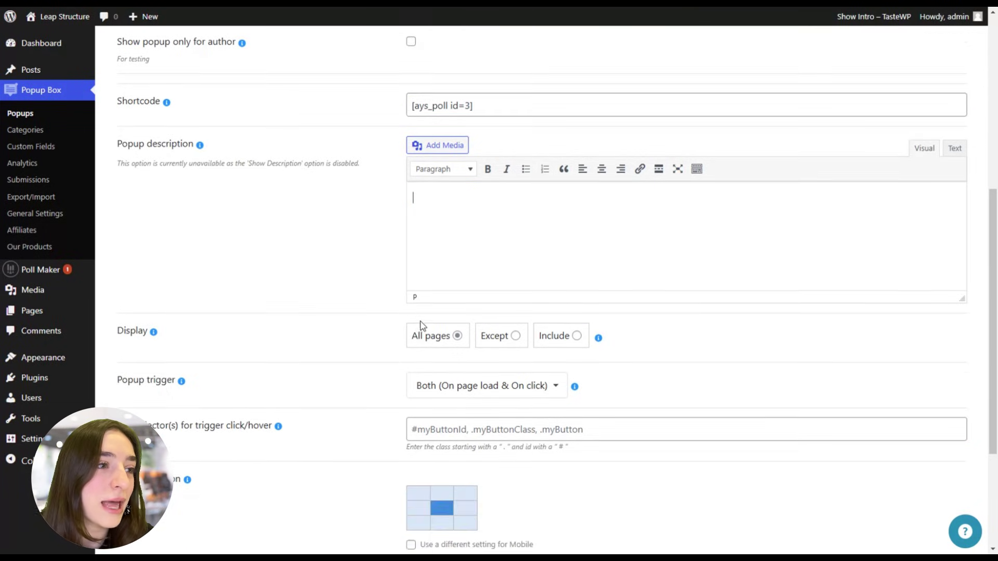
{"action": "scroll", "coordinate": [322, 328], "scroll_direction": "down", "scroll_amount": 1}
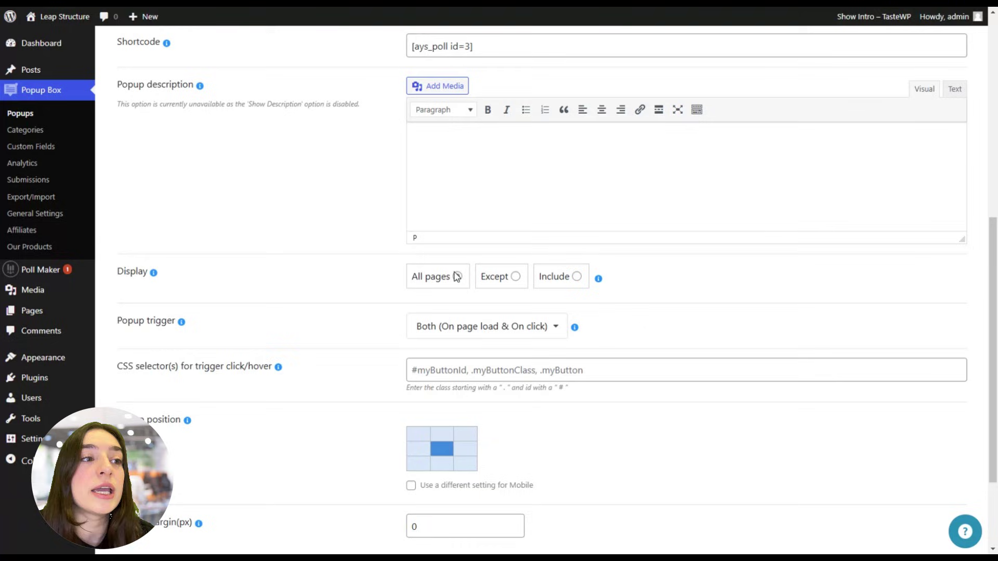
{"action": "left_click", "coordinate": [501, 276]}
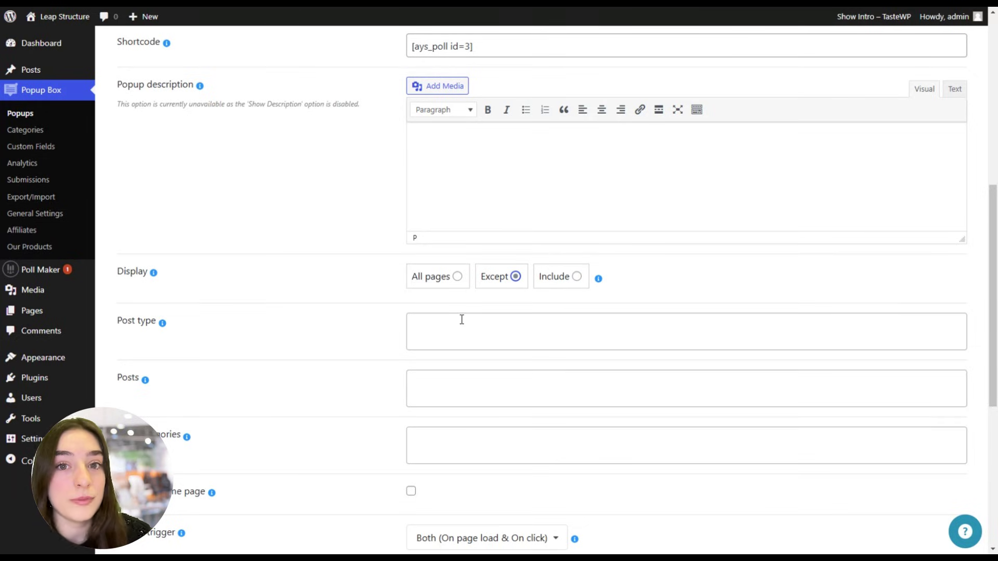
{"action": "left_click", "coordinate": [557, 274]}
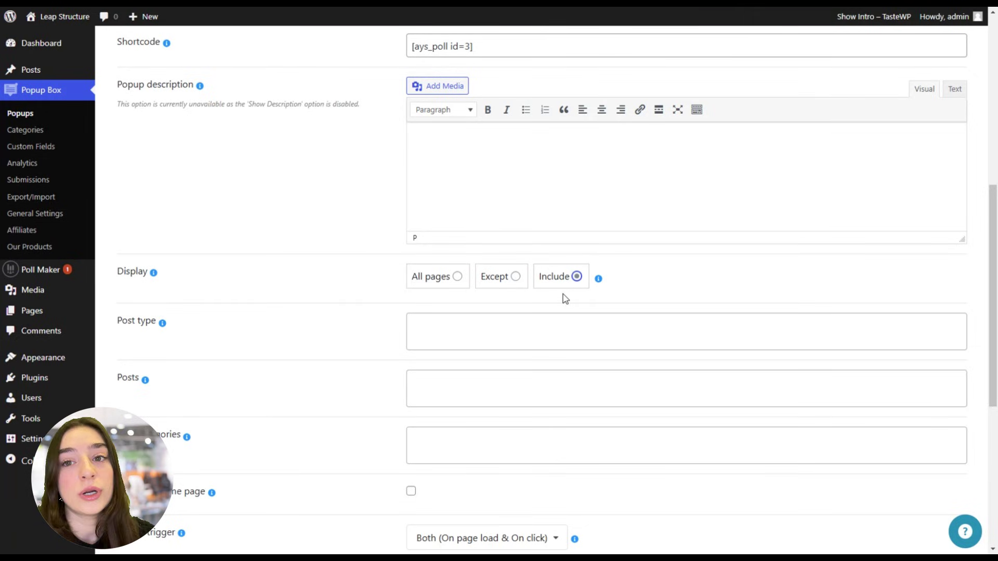
{"action": "left_click", "coordinate": [458, 276]}
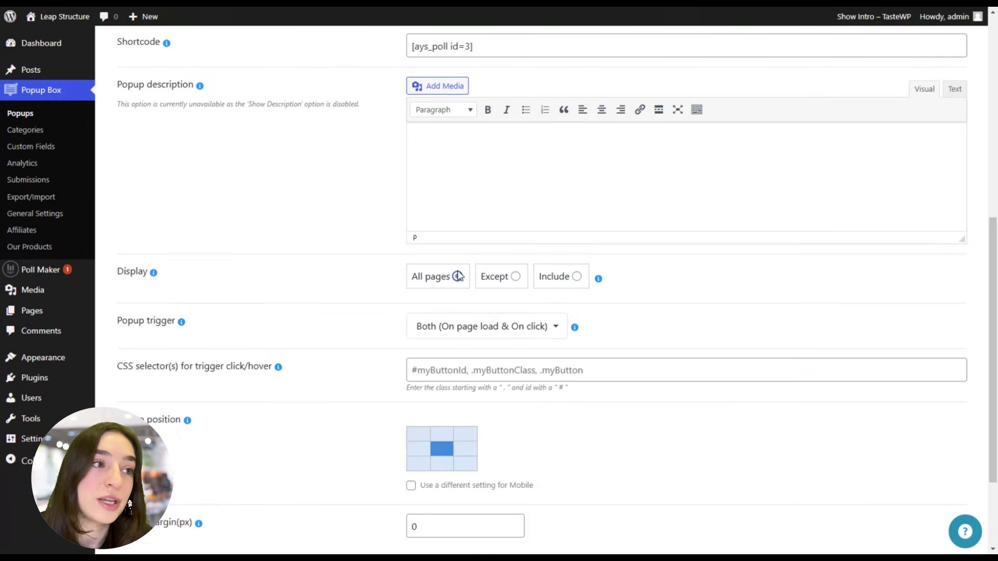
{"action": "scroll", "coordinate": [452, 281], "scroll_direction": "down", "scroll_amount": 2}
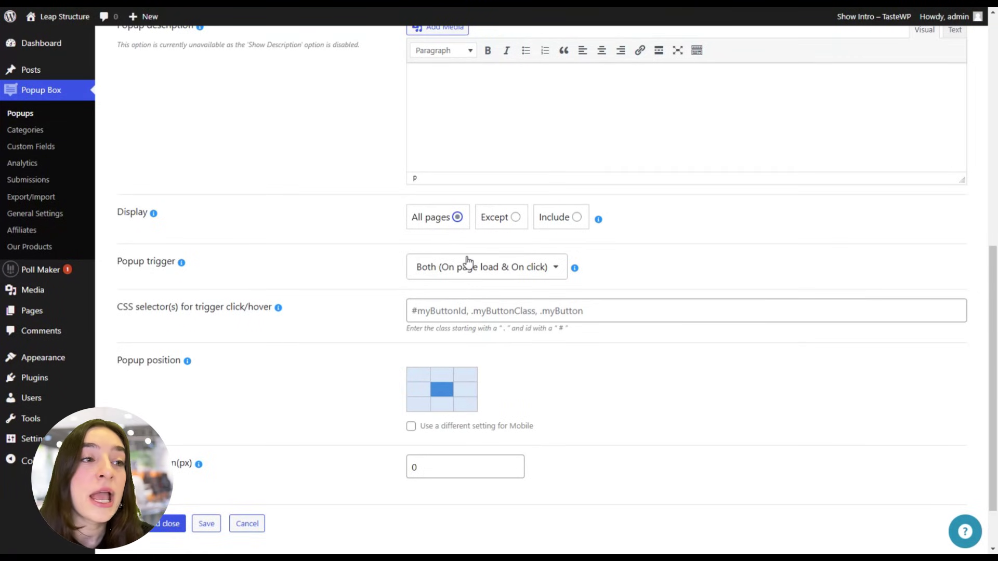
- Set the popup trigger to Exit intent
{"action": "left_click", "coordinate": [466, 264]}
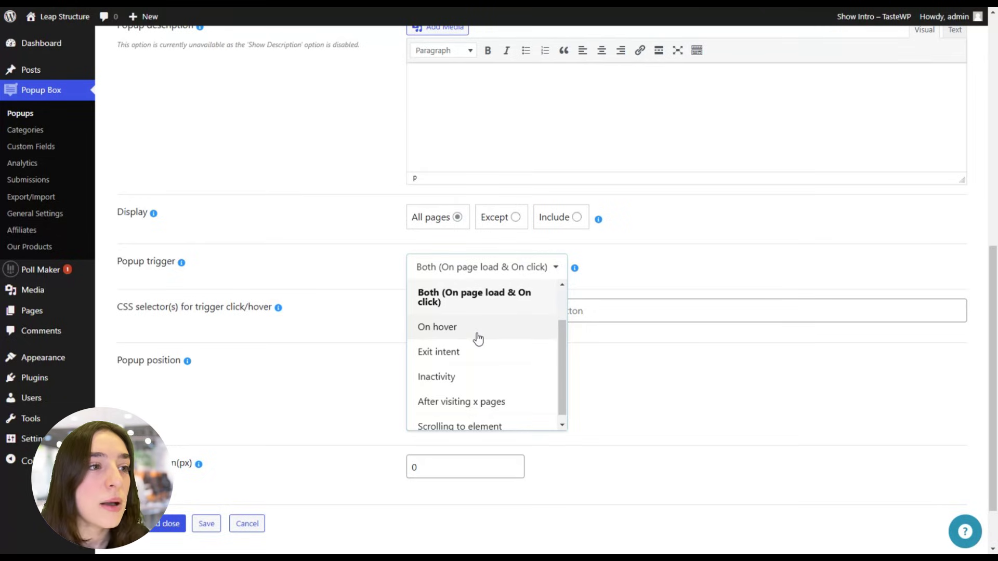
{"action": "scroll", "coordinate": [478, 339], "scroll_direction": "up", "scroll_amount": 1}
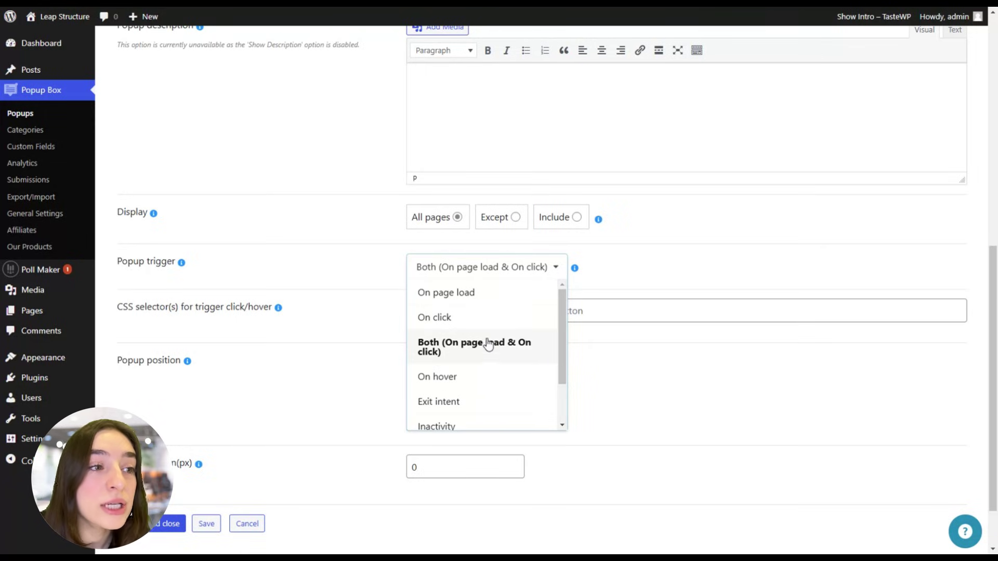
{"action": "scroll", "coordinate": [485, 331], "scroll_direction": "down", "scroll_amount": 1}
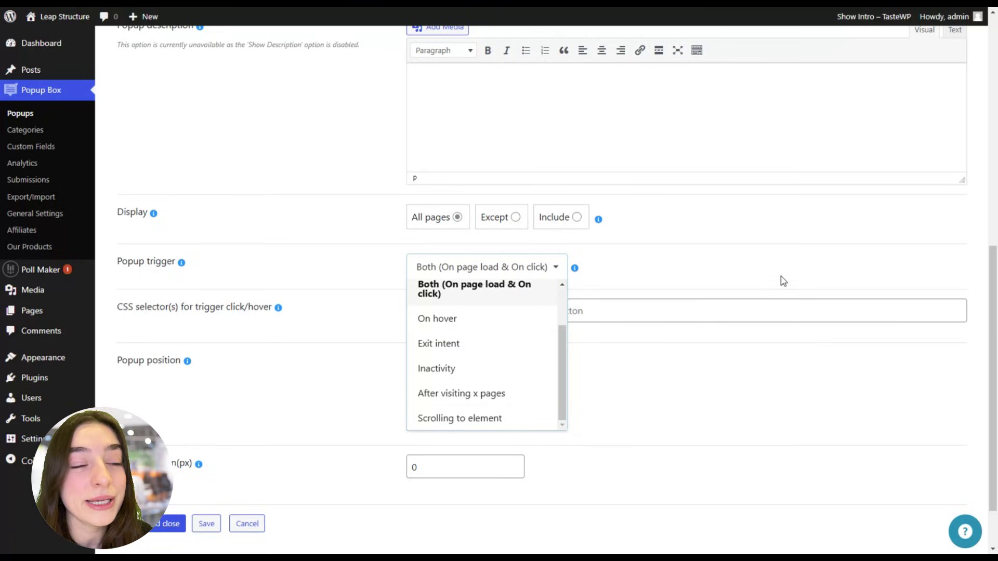
{"action": "scroll", "coordinate": [499, 345], "scroll_direction": "down", "scroll_amount": 1}
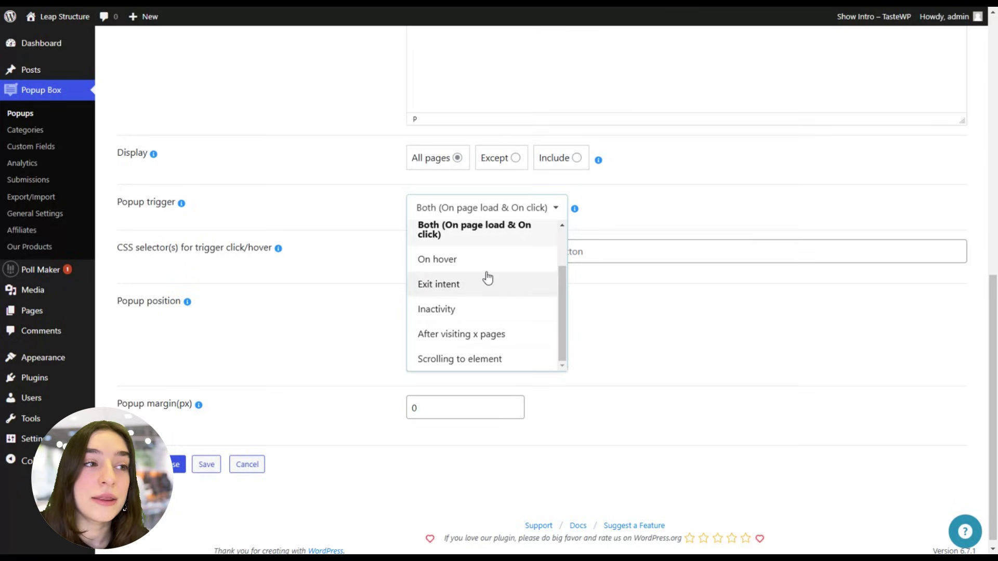
{"action": "left_click", "coordinate": [490, 285]}
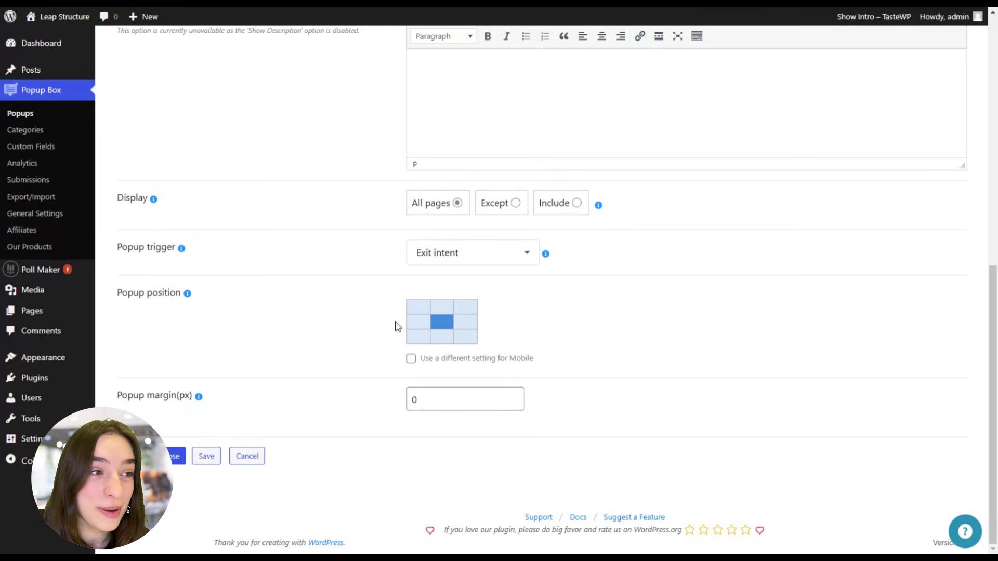
- Keep the popup position on the centre cell of the grid
{"action": "left_click", "coordinate": [437, 312]}
{"action": "left_click", "coordinate": [441, 324]}
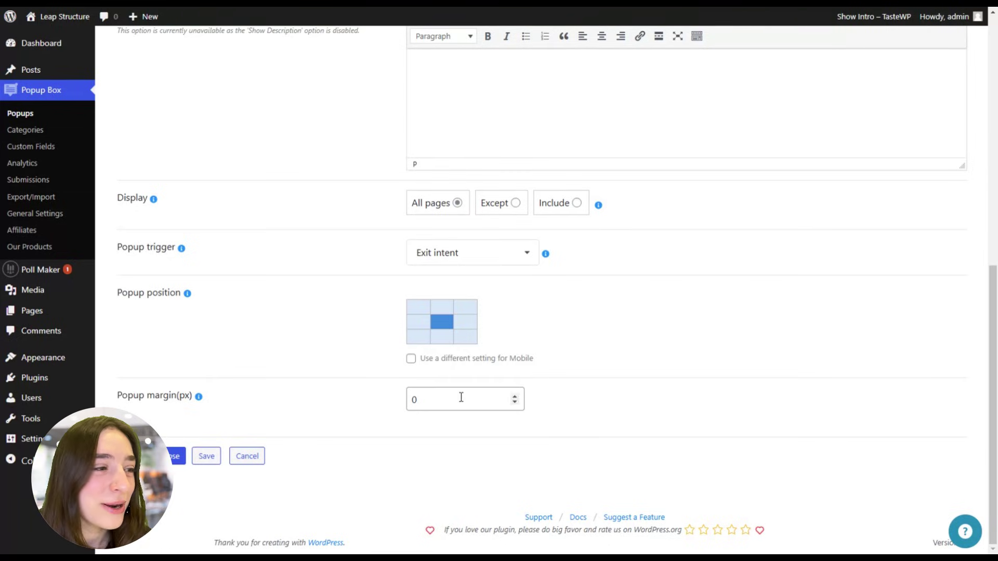
{"action": "scroll", "coordinate": [389, 417], "scroll_direction": "up", "scroll_amount": 1}
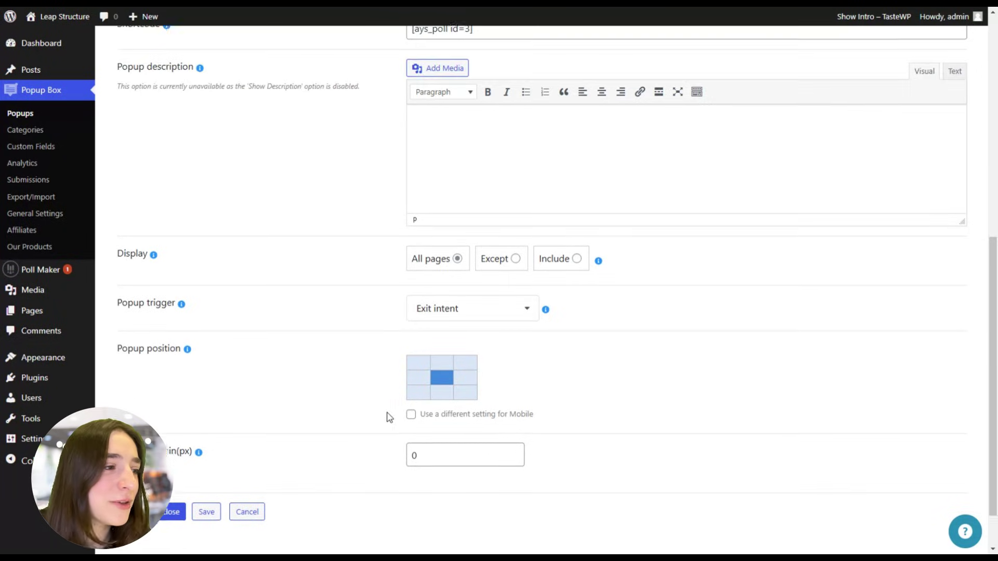
{"action": "scroll", "coordinate": [389, 417], "scroll_direction": "down", "scroll_amount": 1}
- Save & Close the feedback popup and visit the live site front end
{"action": "left_click", "coordinate": [176, 457]}
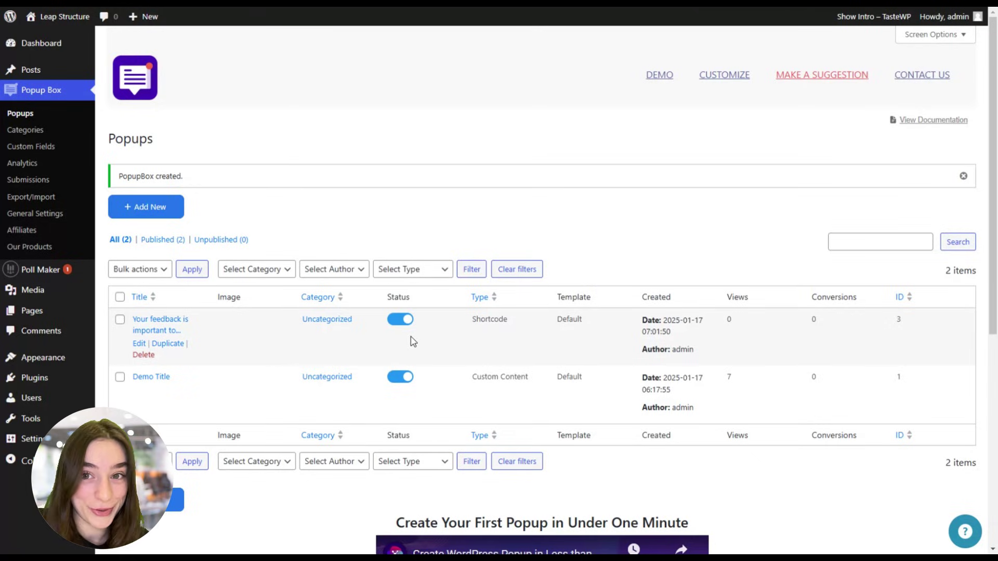
{"action": "right_click", "coordinate": [80, 18]}
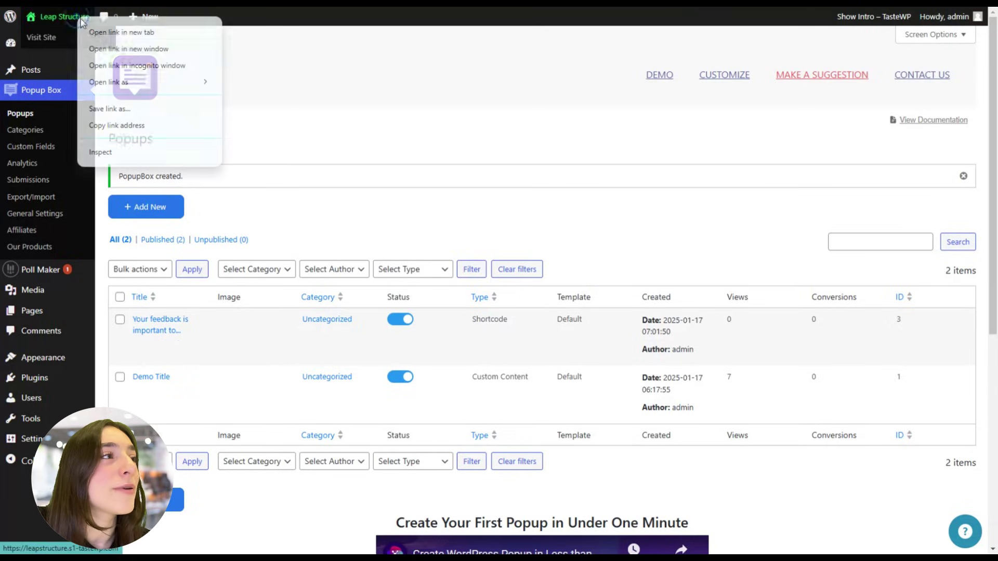
{"action": "key", "text": "Escape"}
{"action": "left_click", "coordinate": [42, 38]}
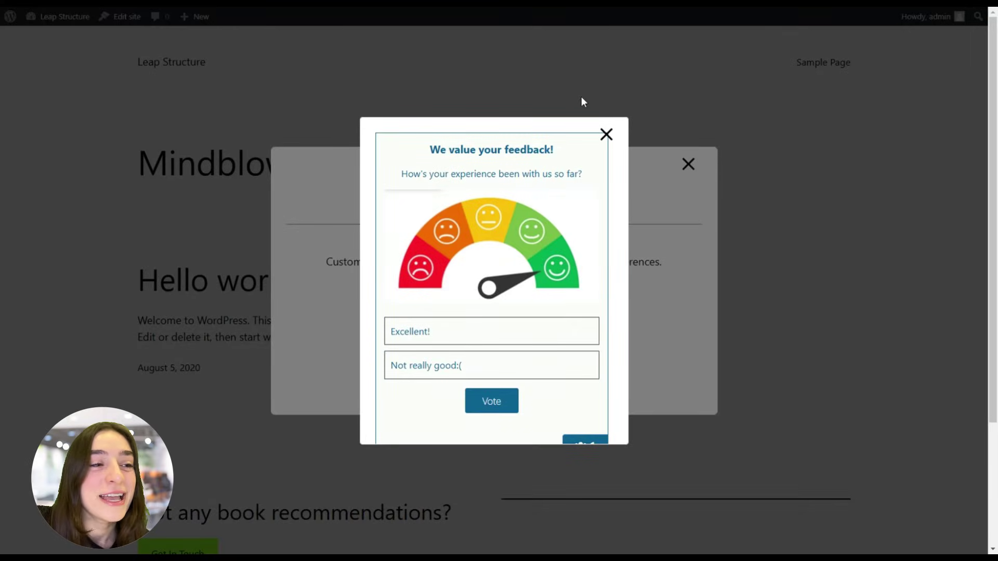
- Close both popups, then vote Excellent! in the feedback poll to see results
{"action": "left_click", "coordinate": [606, 134]}
{"action": "left_click", "coordinate": [688, 164]}
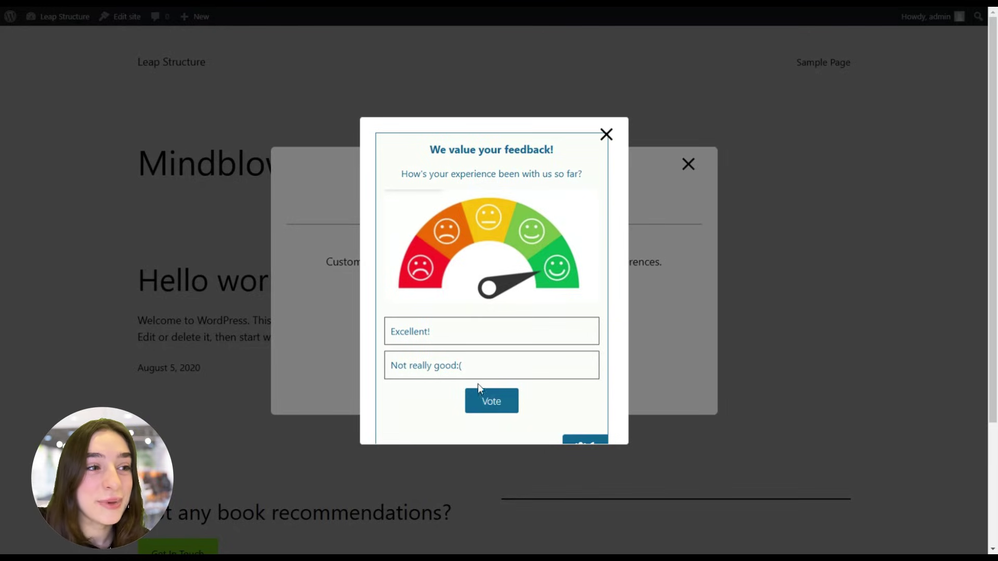
{"action": "left_click", "coordinate": [481, 370]}
{"action": "left_click", "coordinate": [499, 281]}
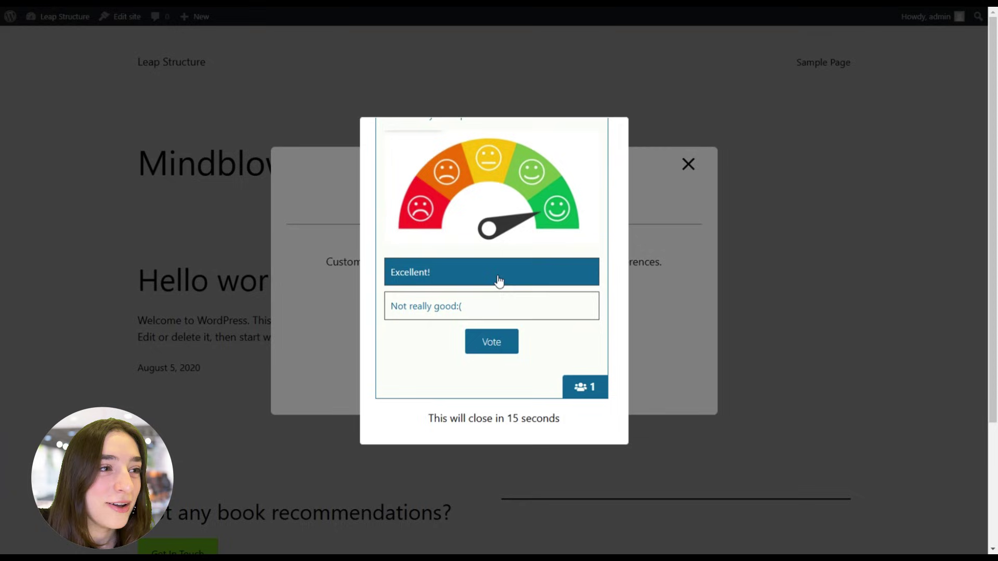
{"action": "left_click", "coordinate": [497, 342]}
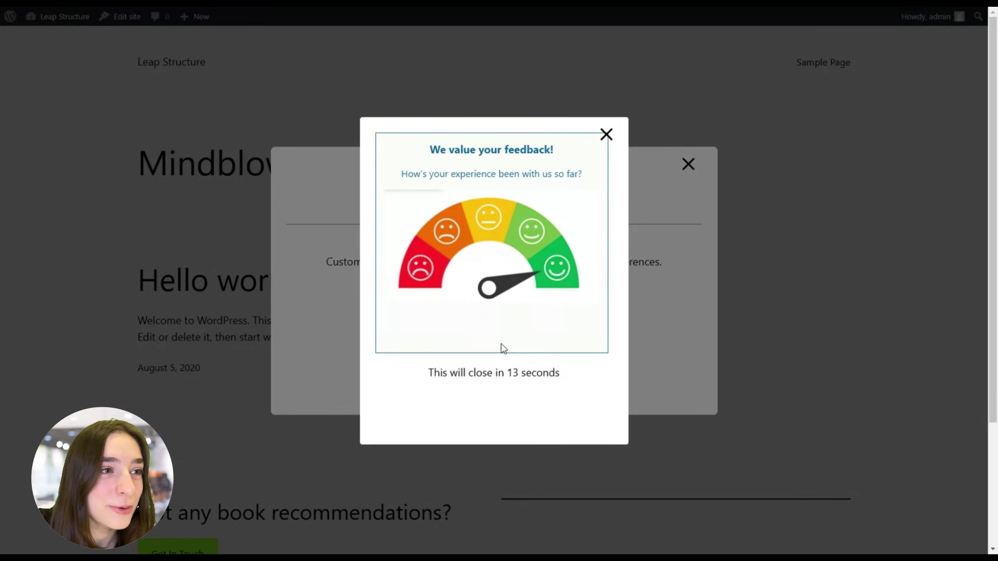